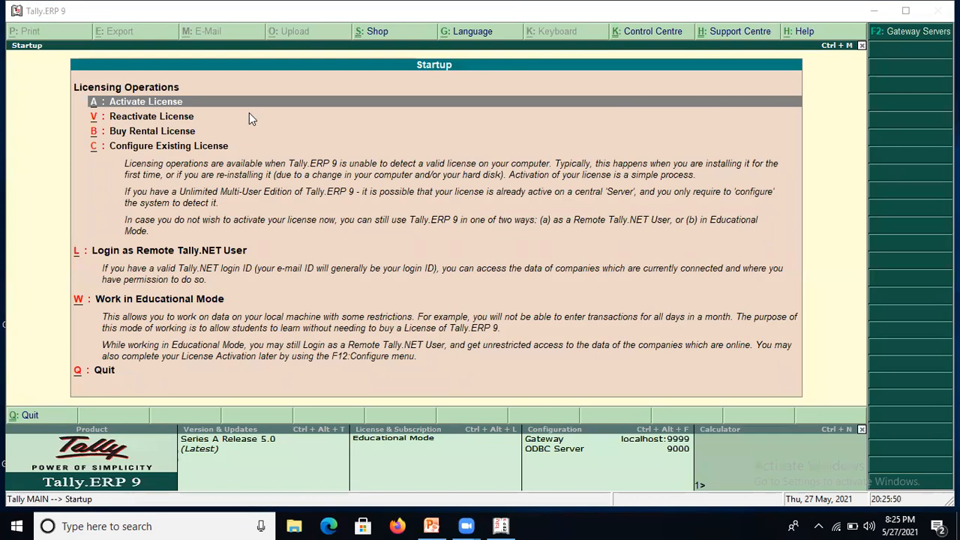
Start working in Educational Mode and open accounting voucher entry for Yer Industries Pvt Ltd
click(214, 99)
key(Return)
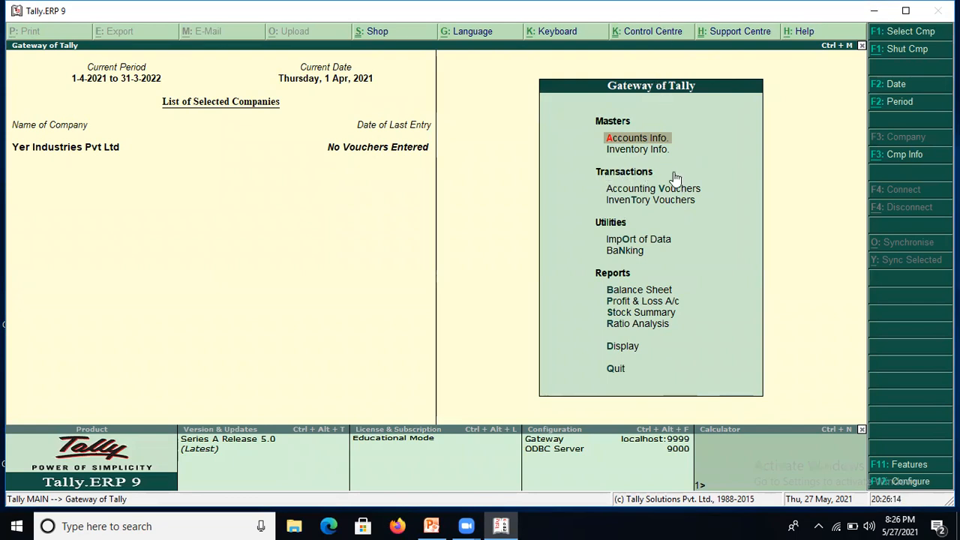
click(634, 193)
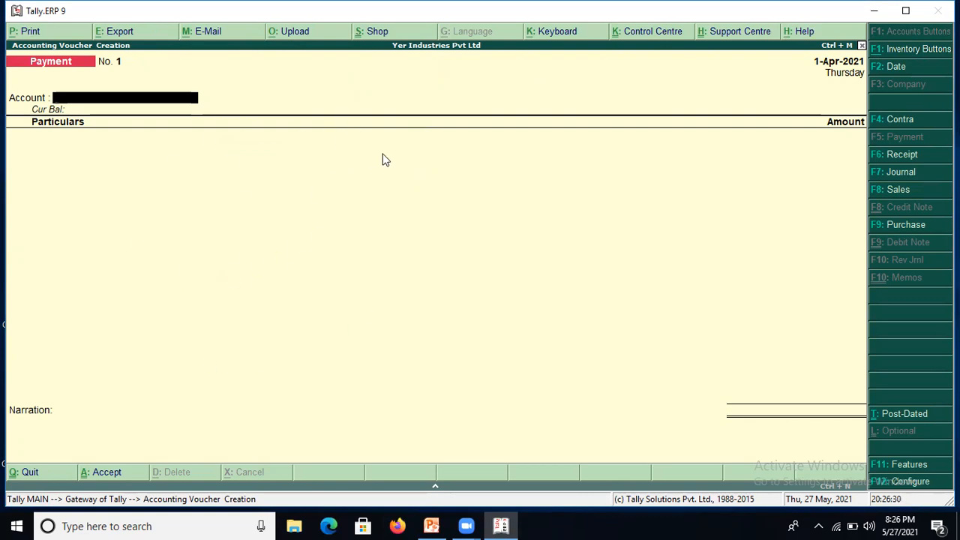
Set the account of the payment voucher to Cash
text(S)
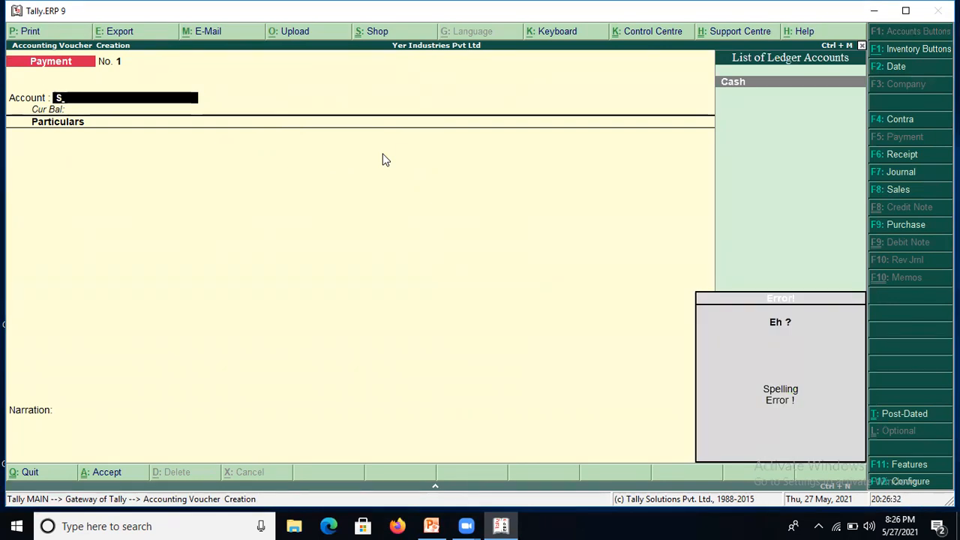
key(BackSpace)
text(S)
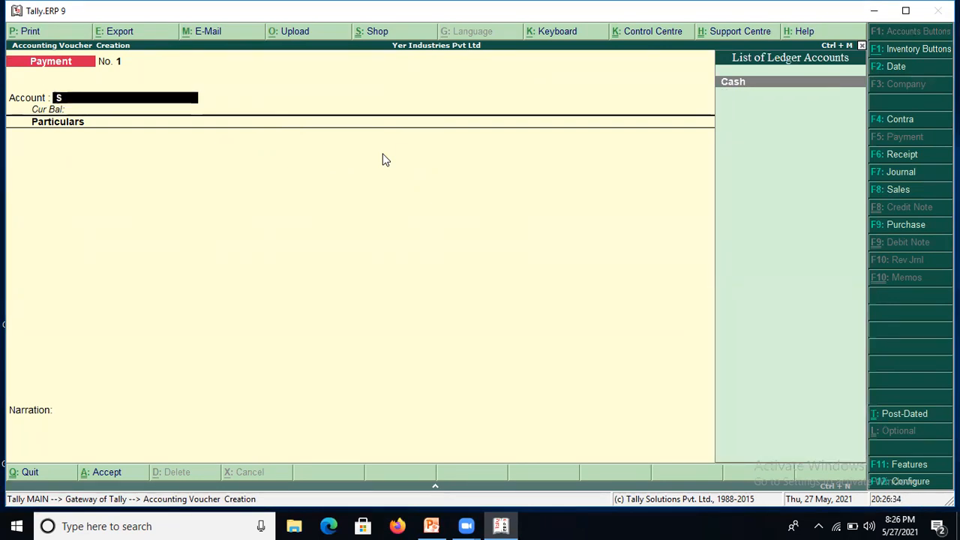
key(BackSpace)
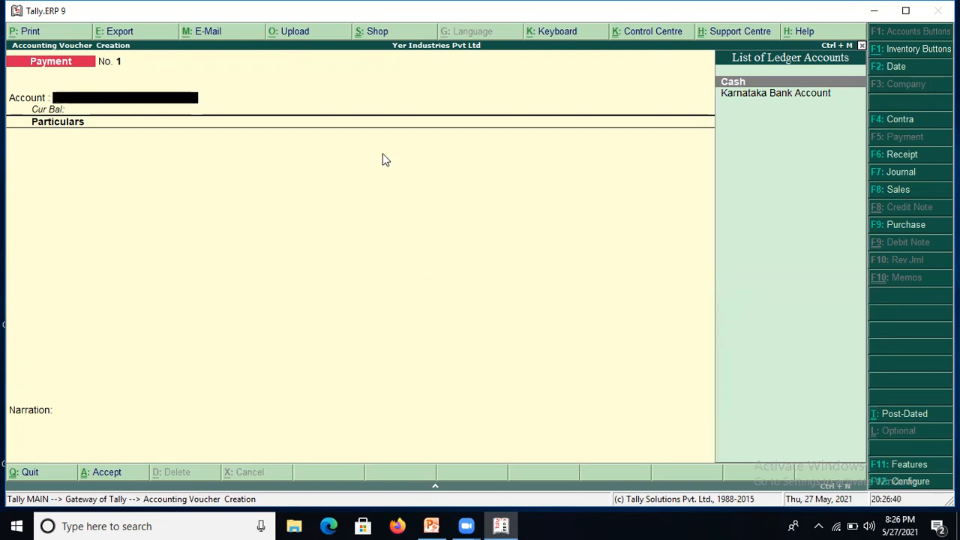
click(759, 83)
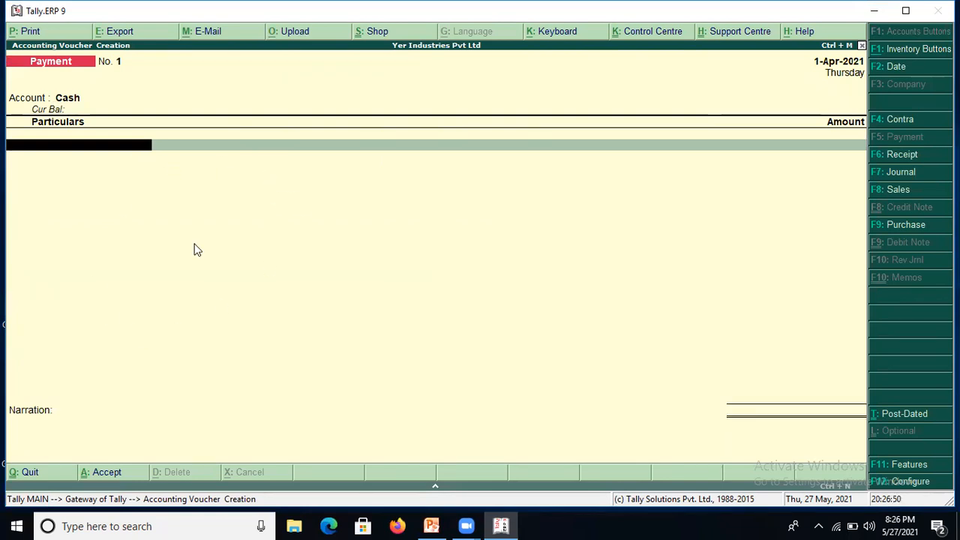
Try to enter a ledger in the payment voucher's particulars, ending with the End of List choice
key(s)
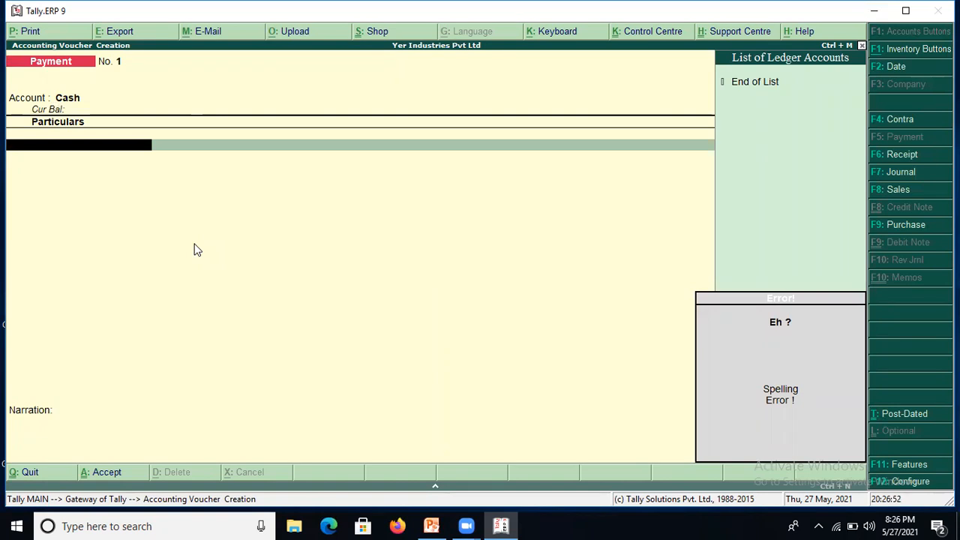
key(BackSpace)
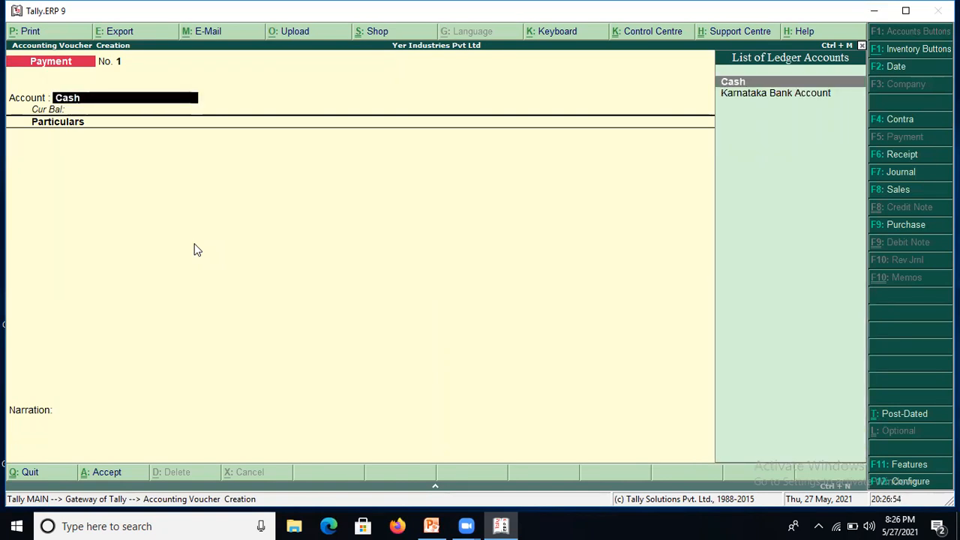
key(Return)
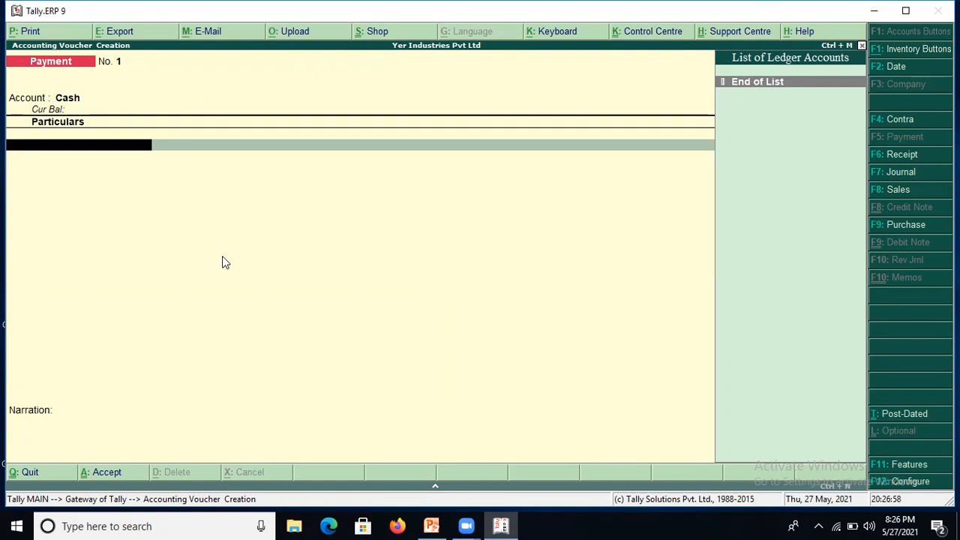
click(112, 151)
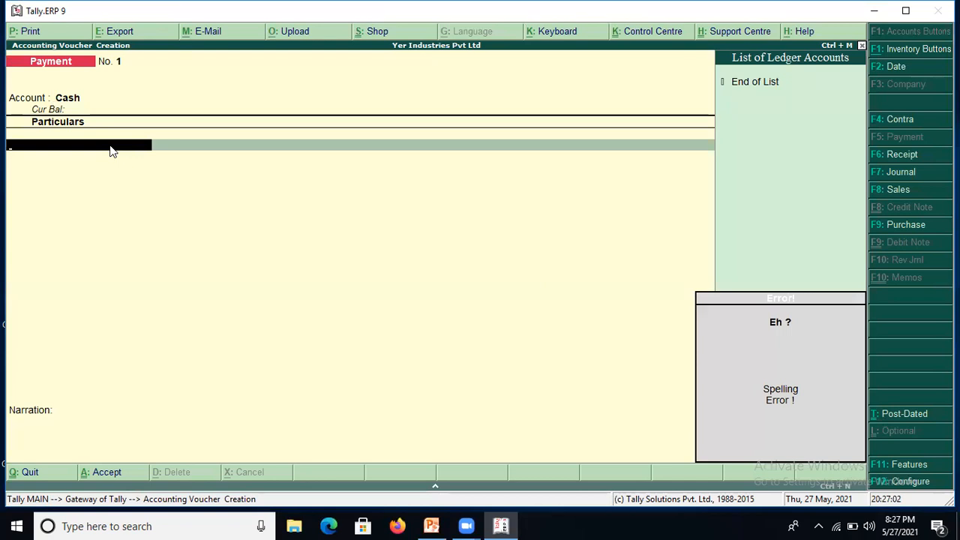
key(Escape)
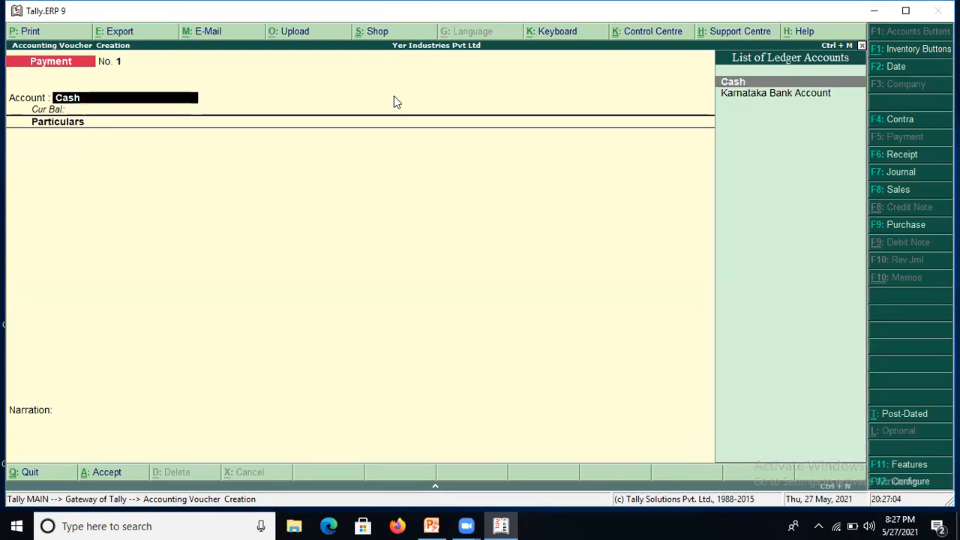
key(Return)
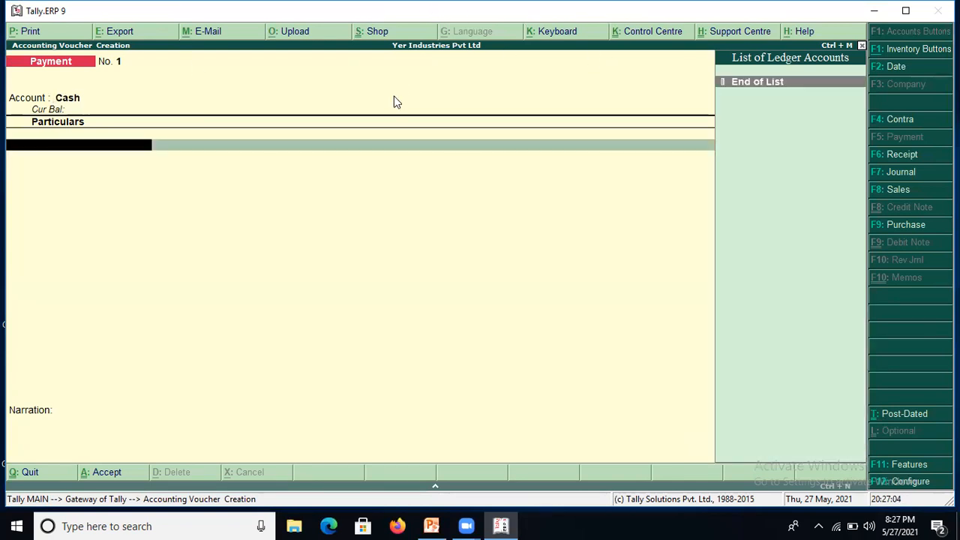
click(753, 80)
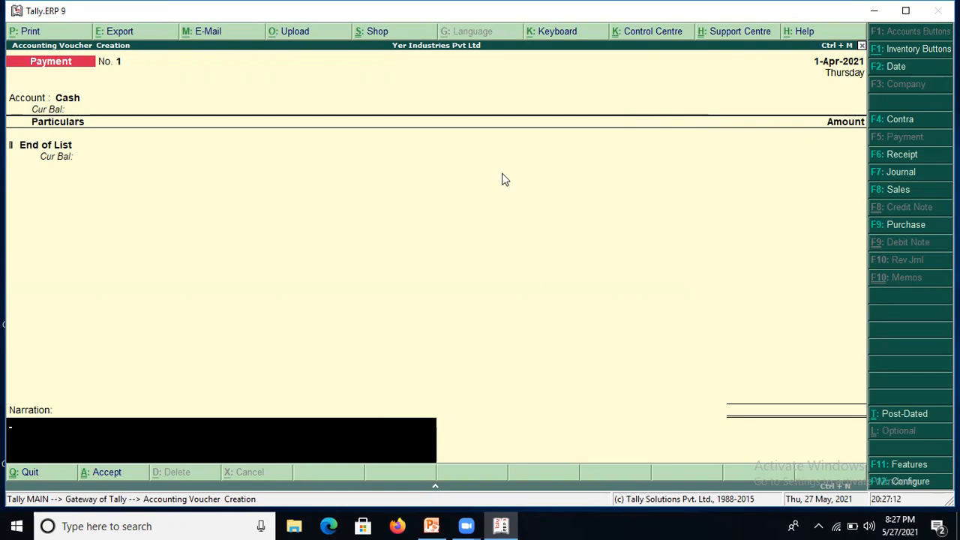
Enter the narration "being goods worth 50,000 purchased" and try to accept the payment voucher
key(BackSpace)
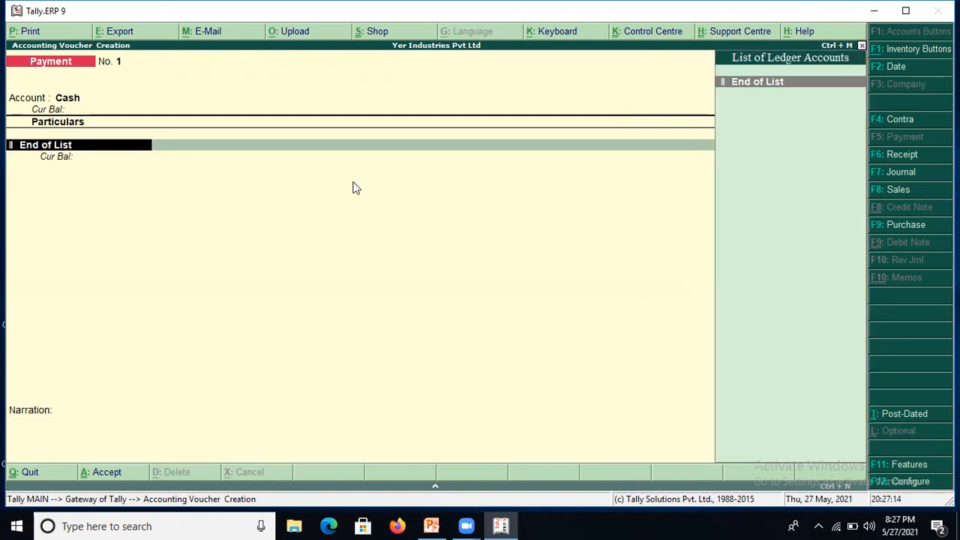
key(Return)
key(Return)
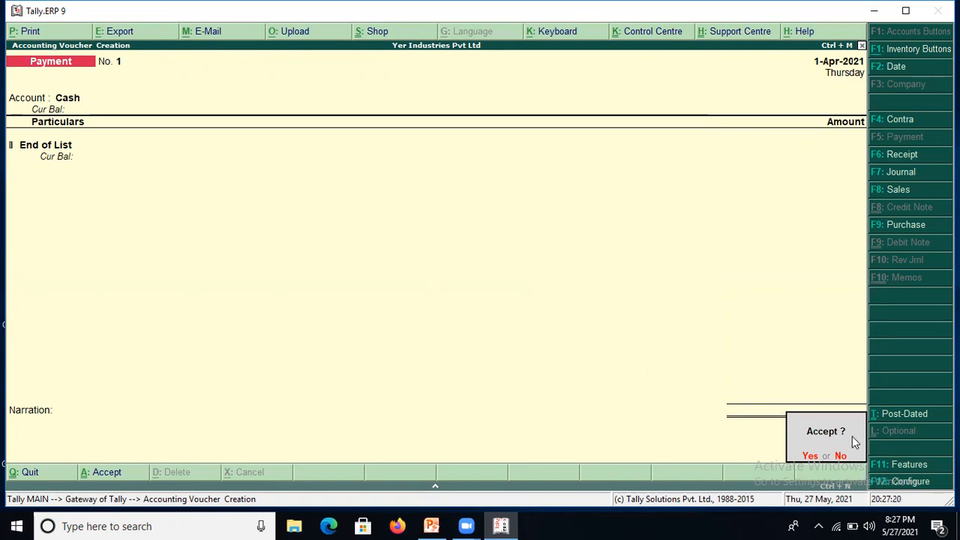
key(Escape)
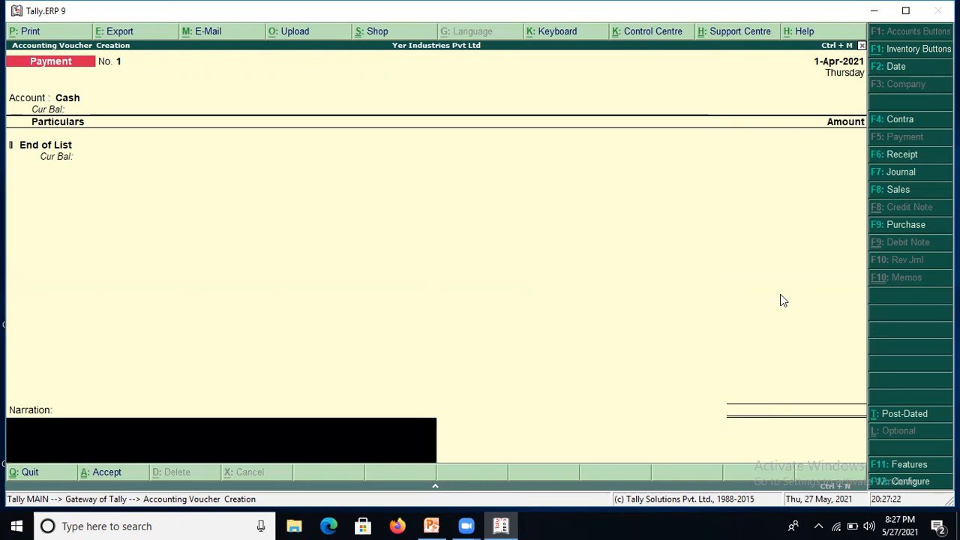
text(being goods worth )
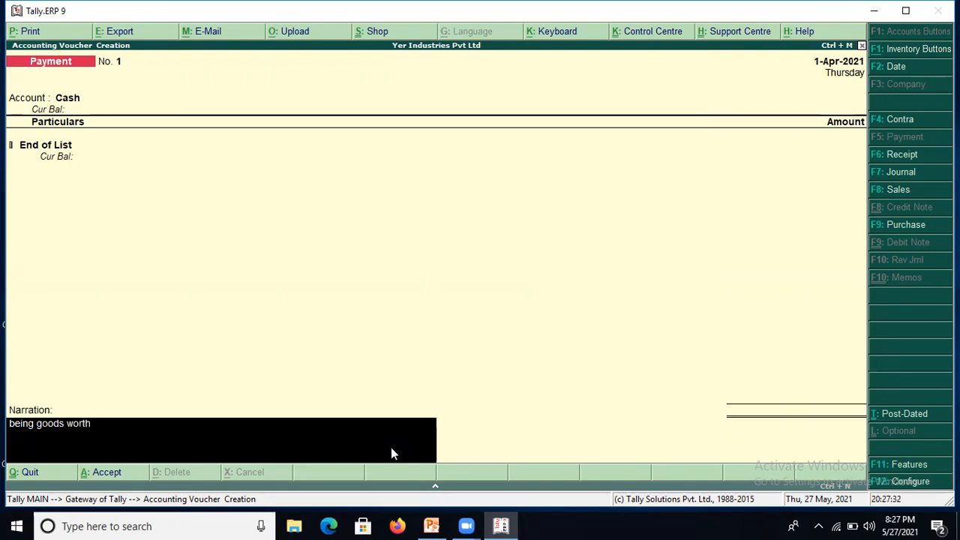
text(50,000 purchased)
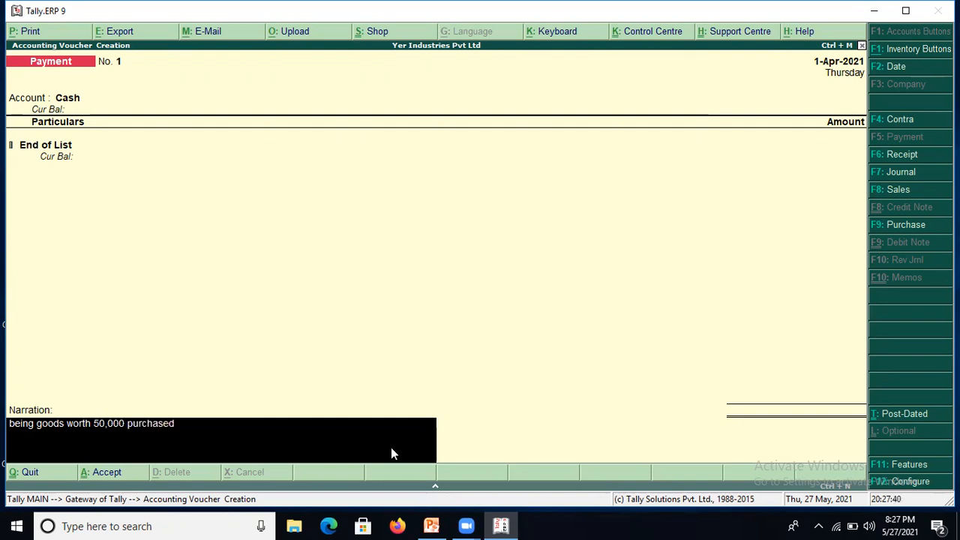
key(Return)
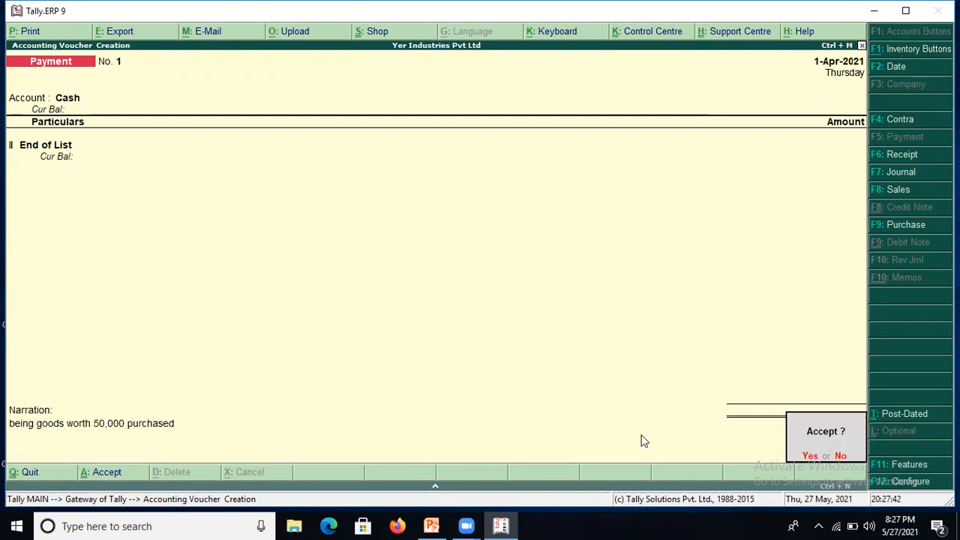
key(Return)
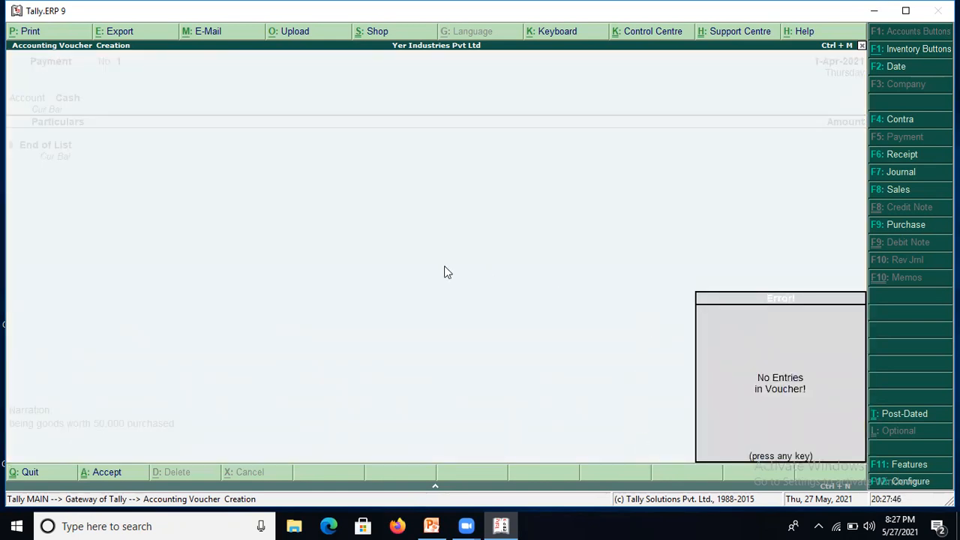
key(Return)
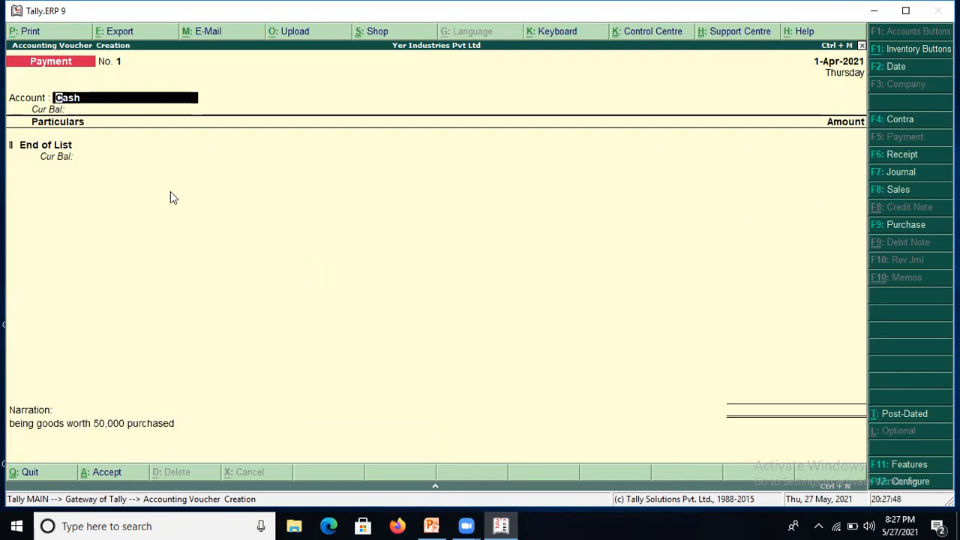
Switch to a Receipt voucher and try to accept it with Cash as the account
key(Return)
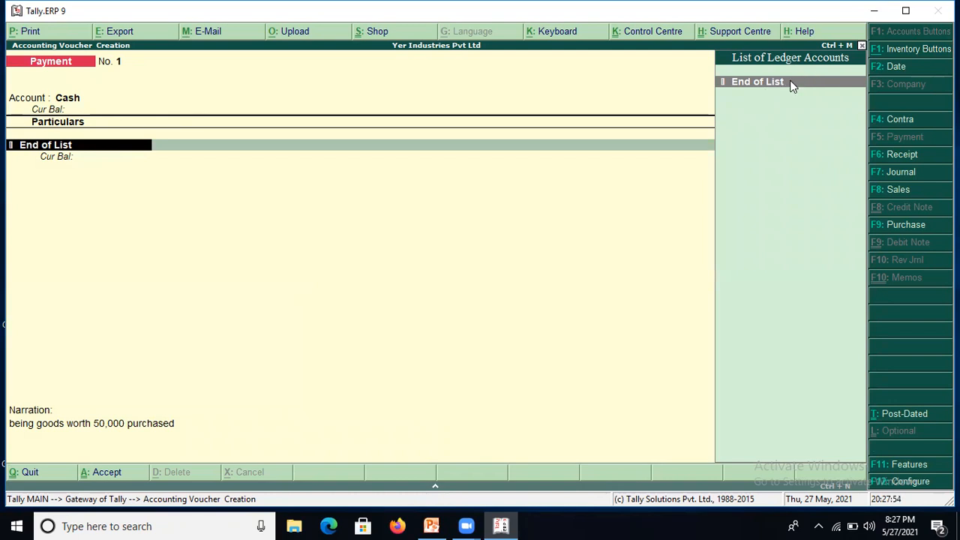
click(891, 155)
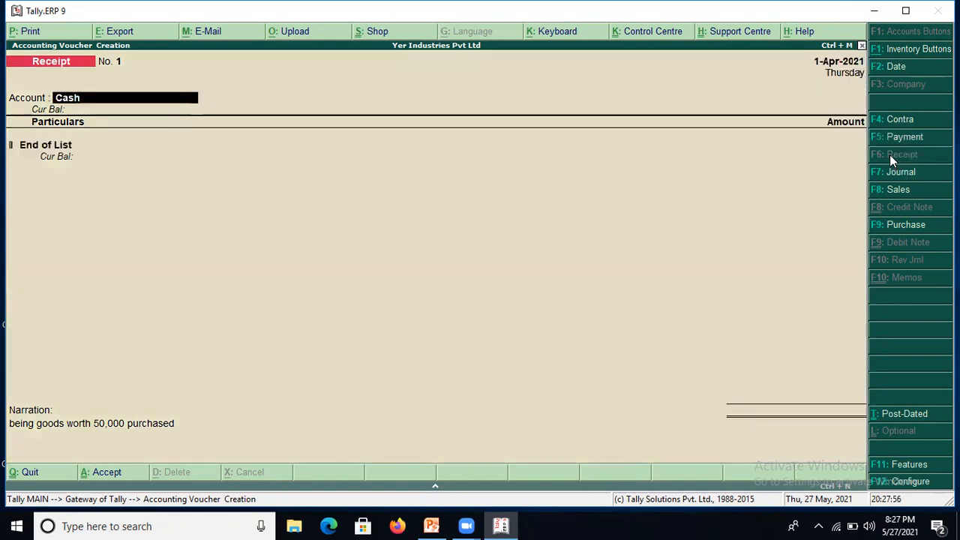
key(Return)
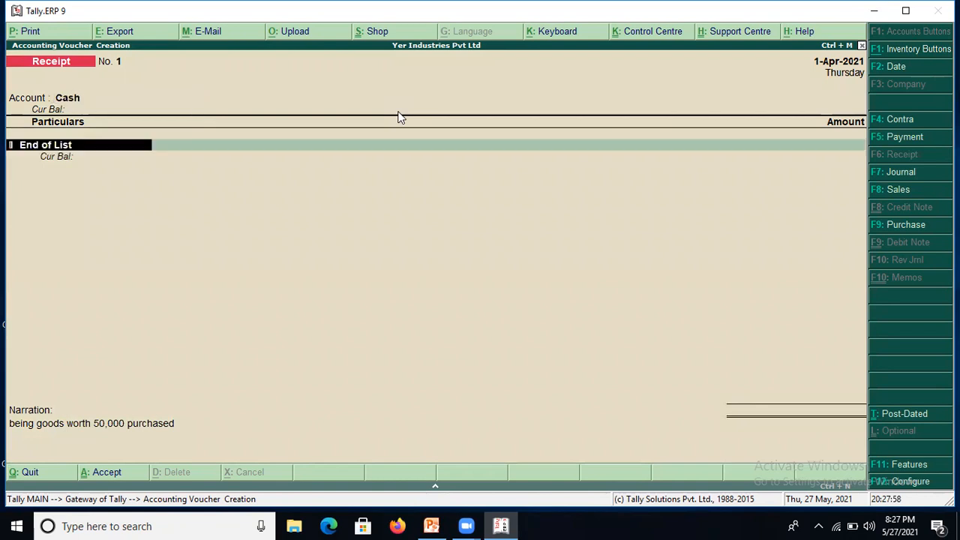
key(Return)
key(Return)
key(Return)
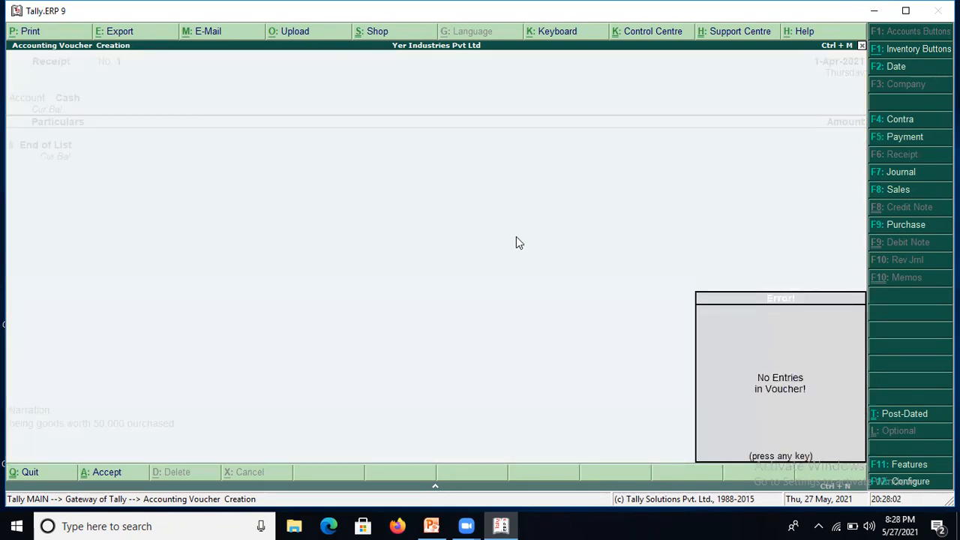
Set the receipt voucher's account to Karnataka Bank Account and try to enter a ledger in its particulars
key(Return)
text(K)
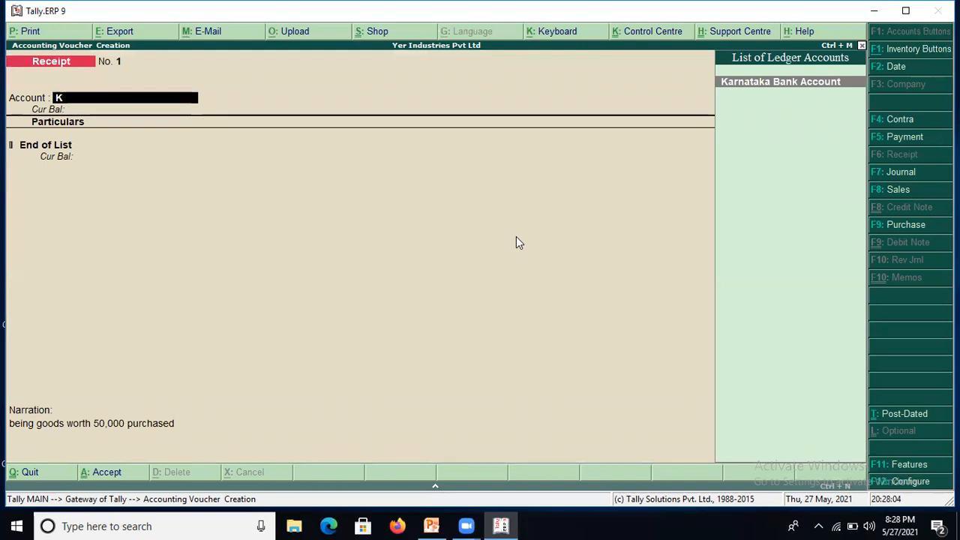
click(728, 81)
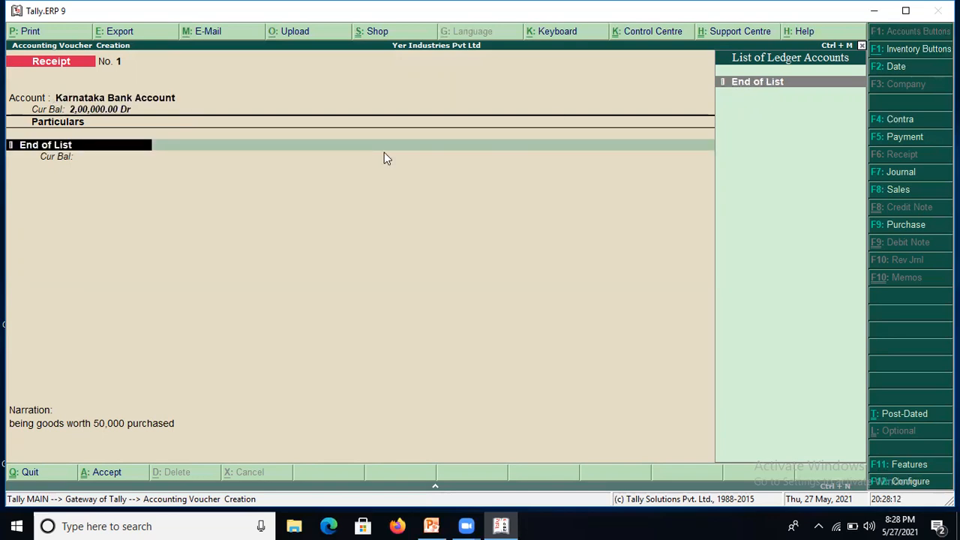
text(c)
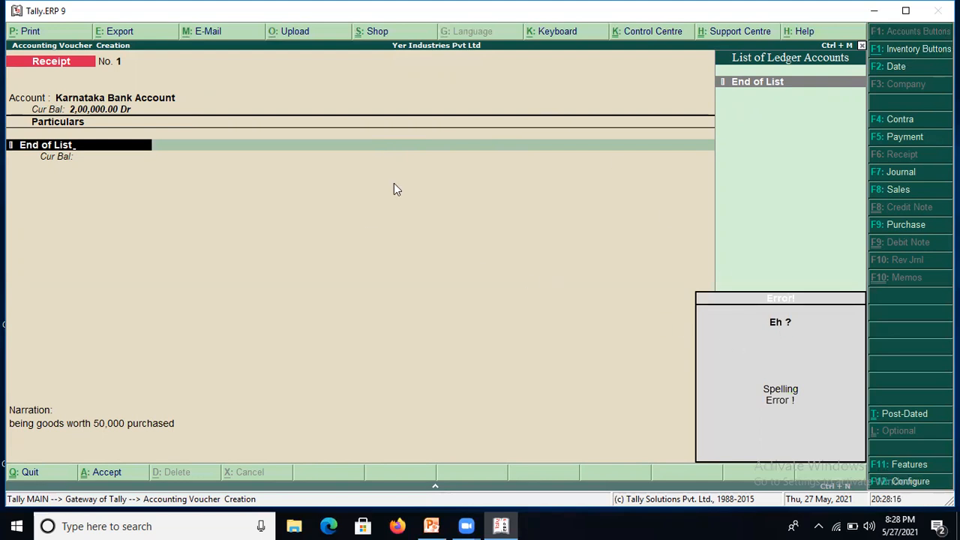
key(Escape)
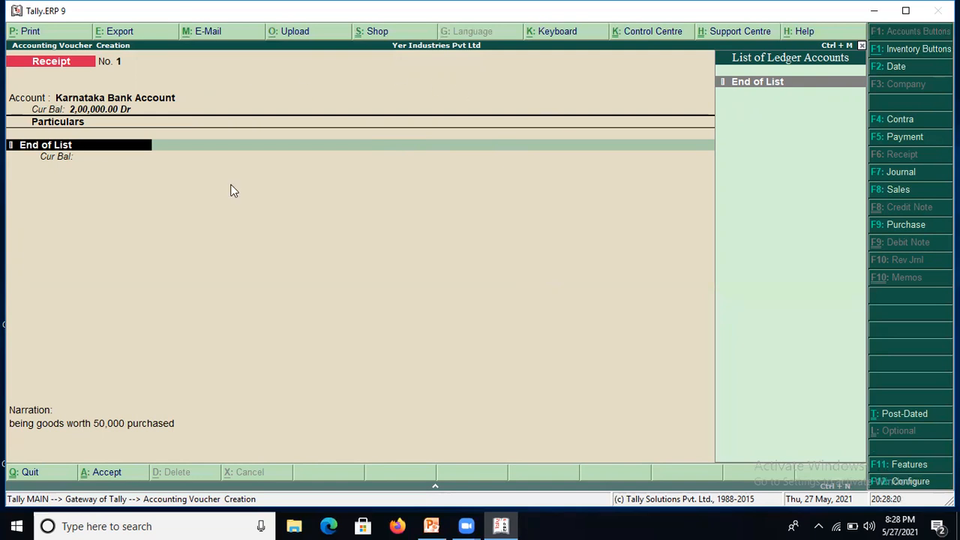
Clear End of List from the receipt's particulars and quit the voucher without saving it
key(BackSpace)
key(BackSpace)
key(BackSpace)
key(BackSpace)
key(BackSpace)
key(BackSpace)
key(BackSpace)
key(BackSpace)
key(BackSpace)
key(BackSpace)
key(BackSpace)
key(BackSpace)
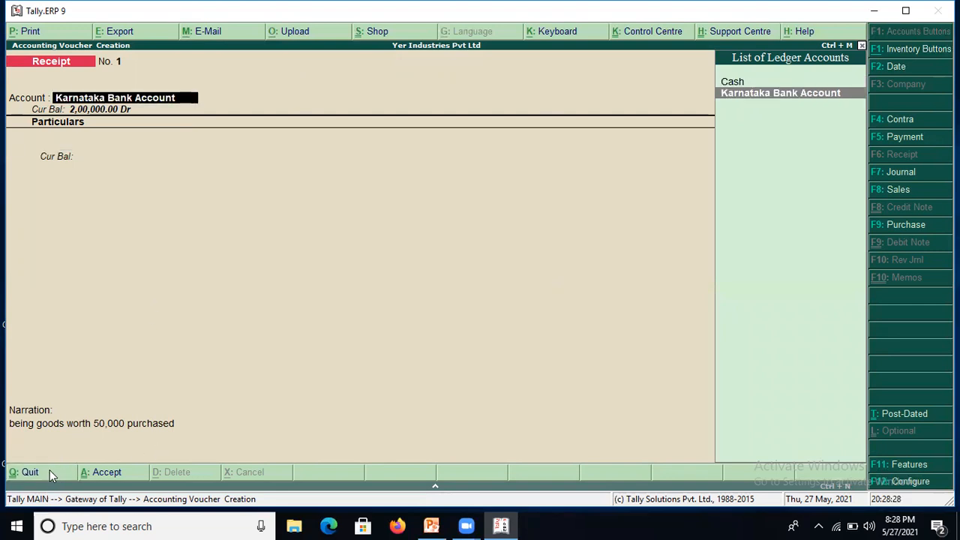
click(49, 472)
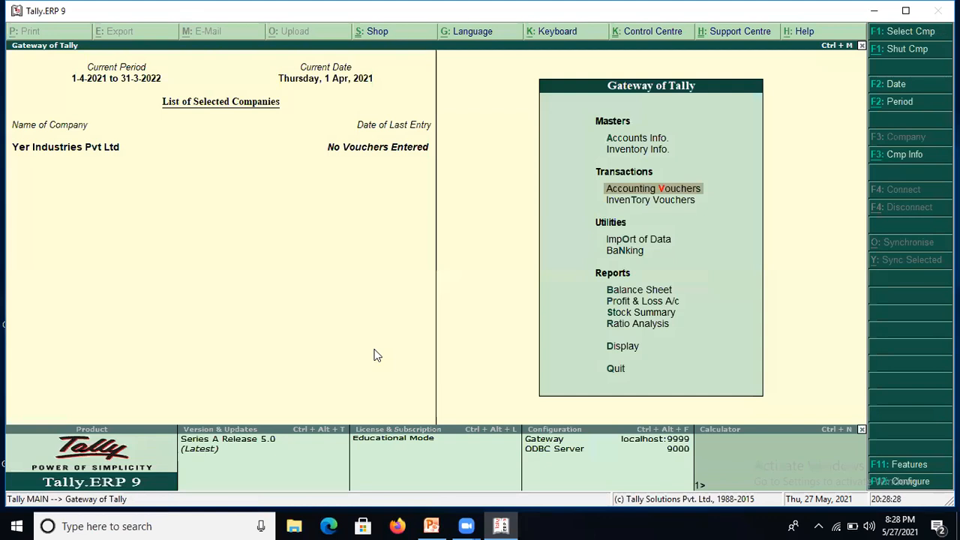
Open the creation form for a new single ledger under Accounts Info
click(637, 142)
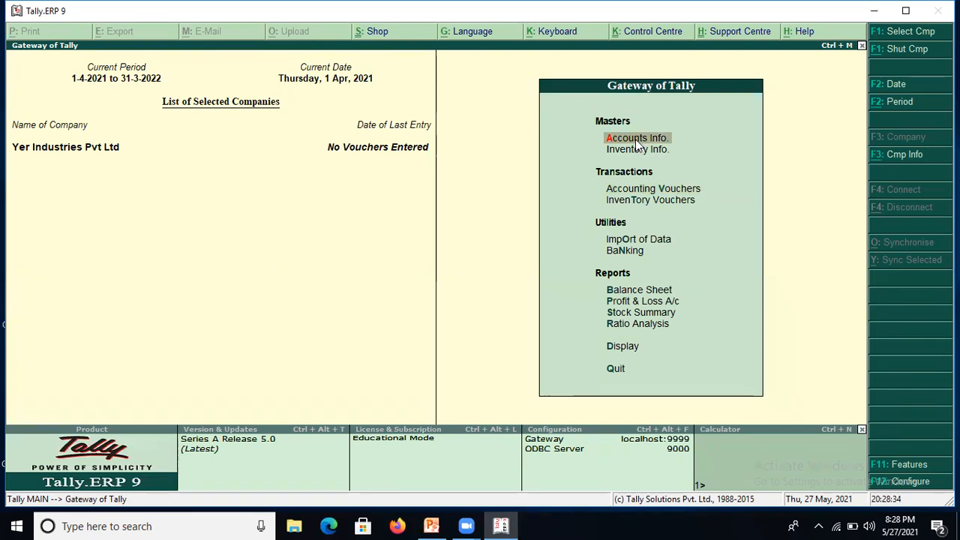
click(636, 140)
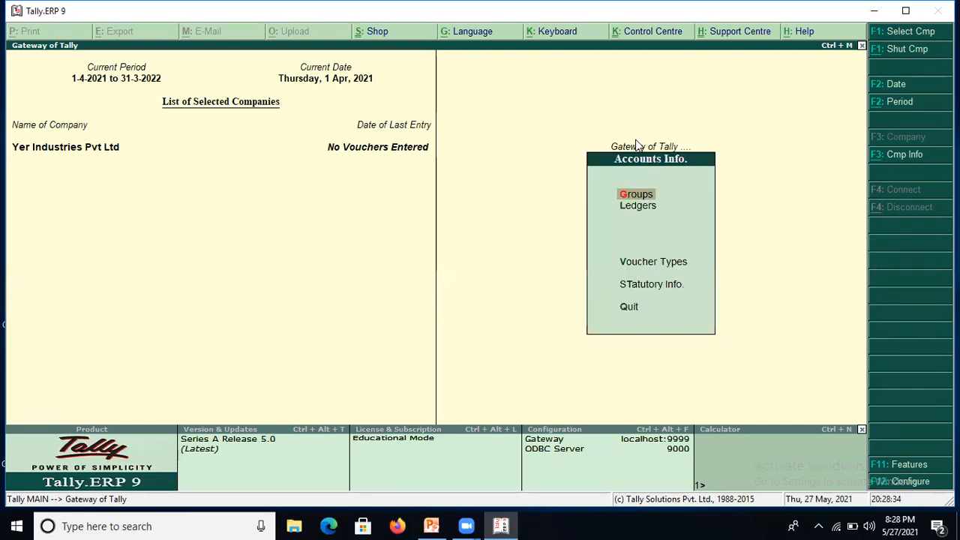
click(639, 205)
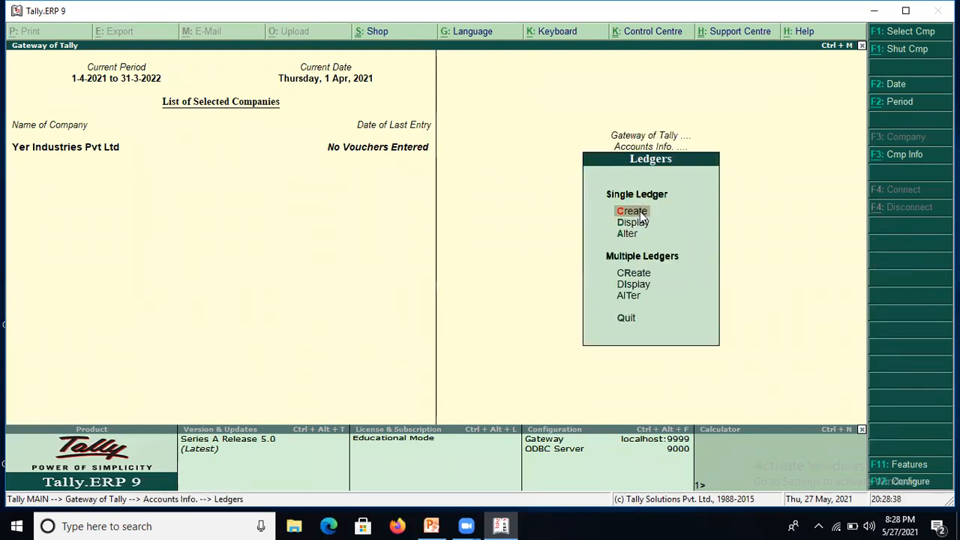
click(640, 212)
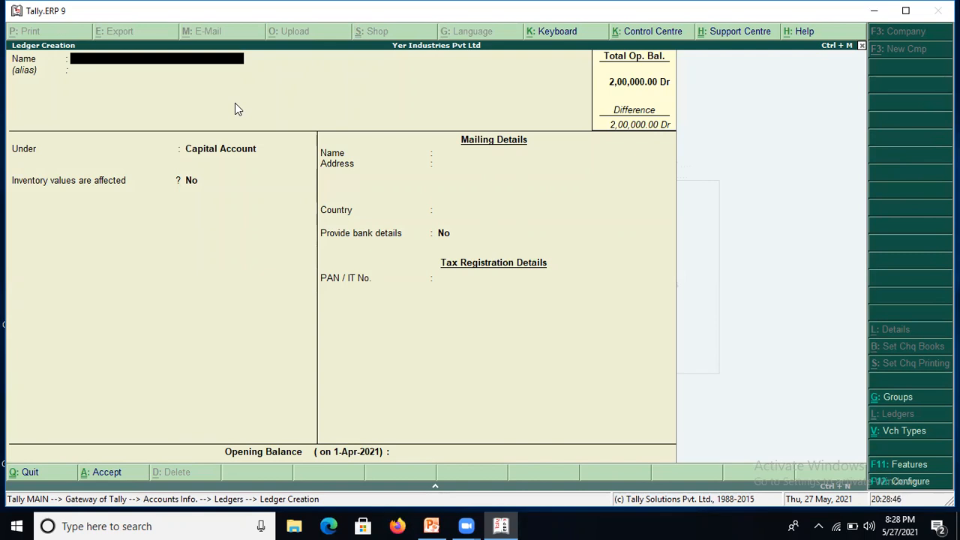
Name the new ledger as the supplier's account and place it under the Purchase Accounts group
text(Swamy Account)
key(Return)
key(Return)
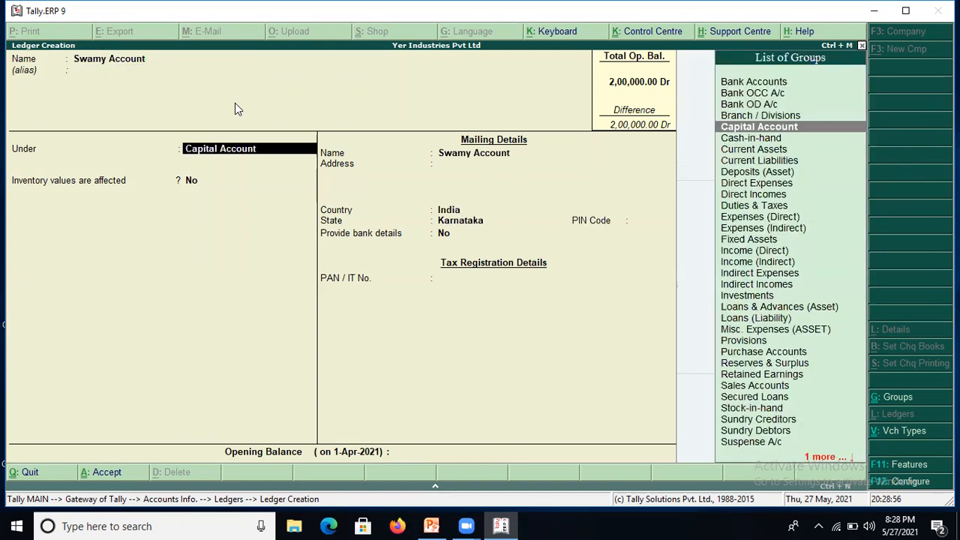
text(Pe)
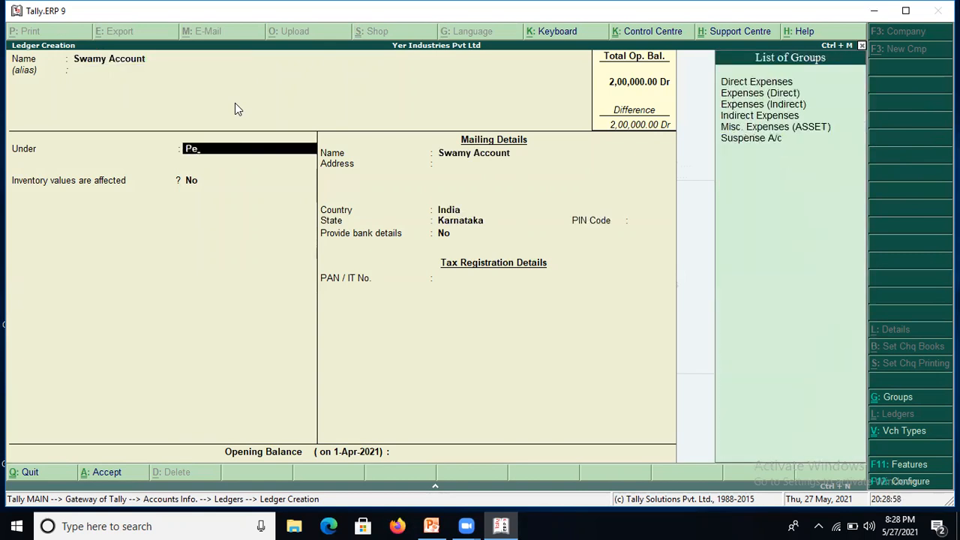
key(BackSpace)
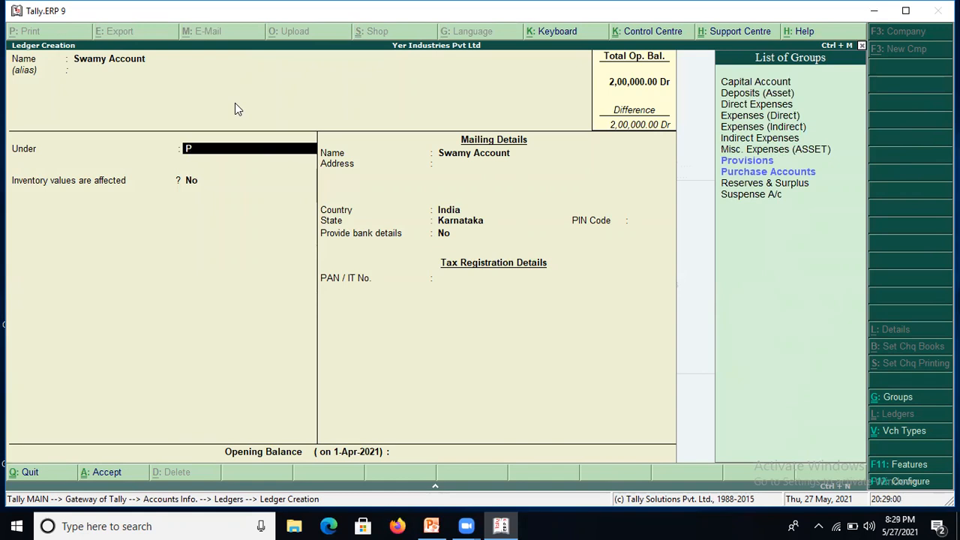
key(BackSpace)
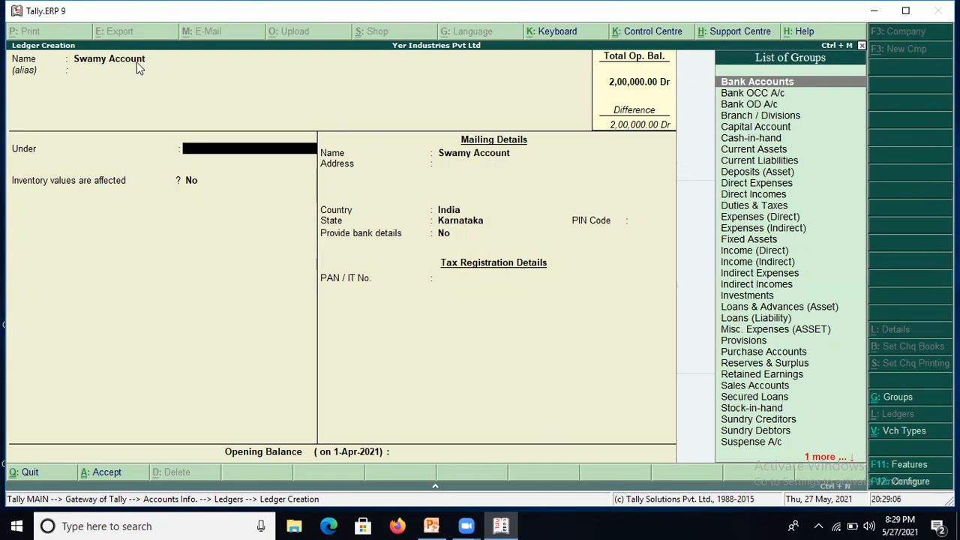
click(760, 354)
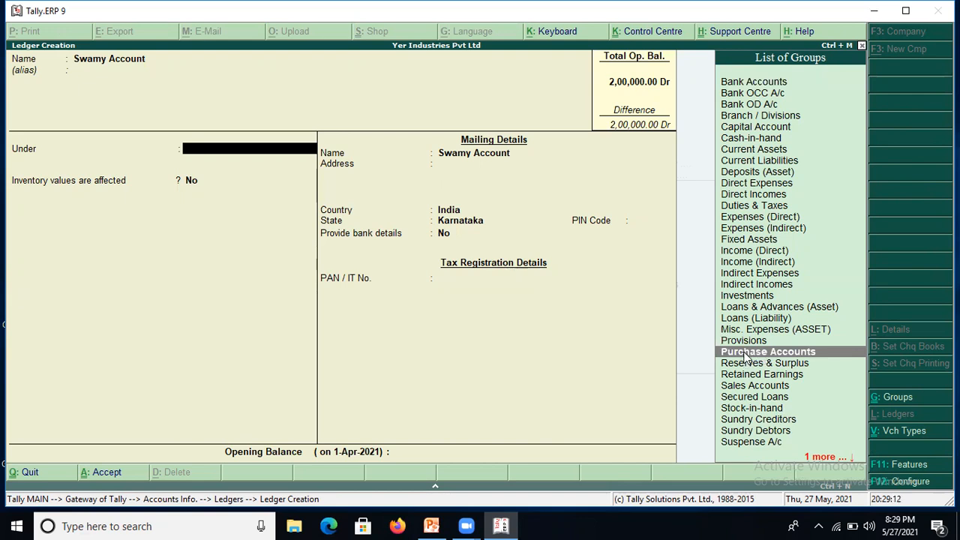
click(761, 354)
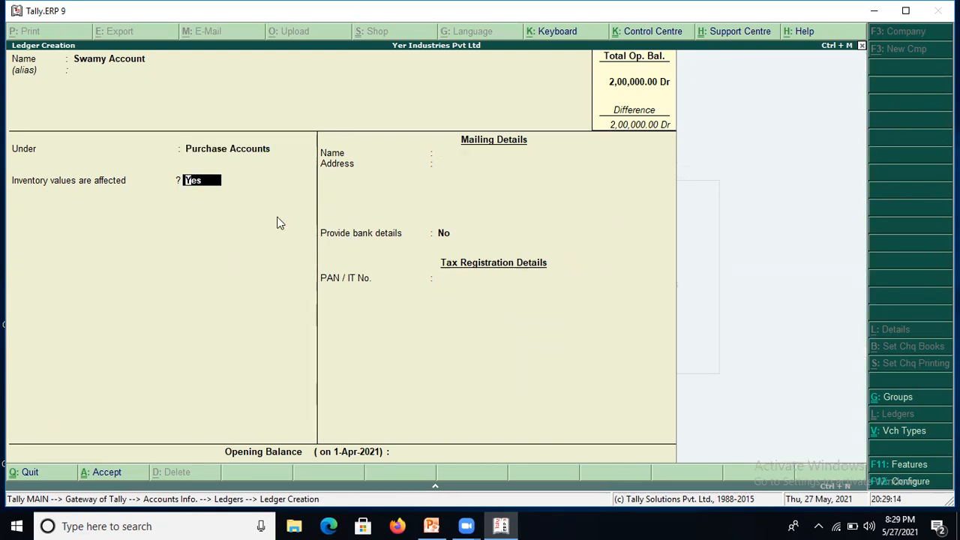
Keep inventory values affected and no bank details, save the ledger with an opening balance of 50,000, and return to the Gateway of Tally
key(Return)
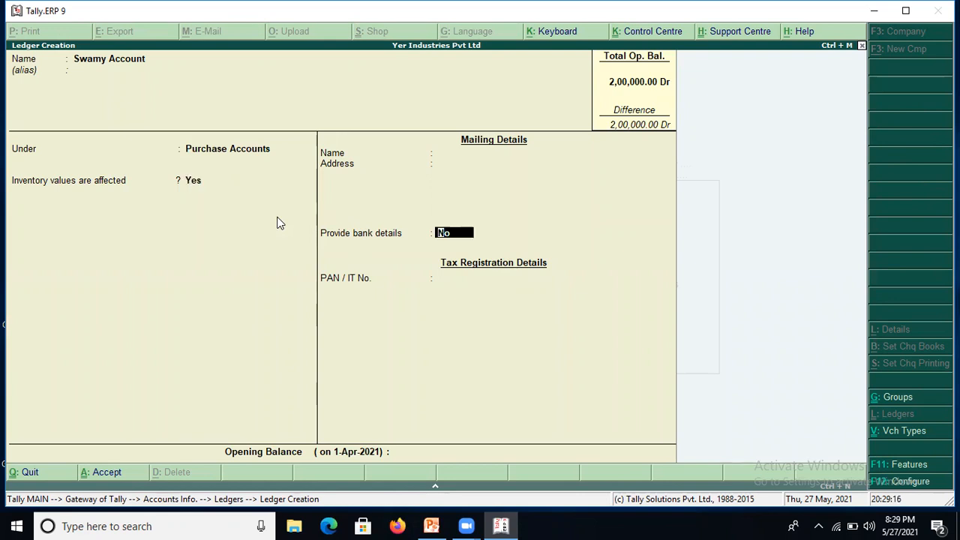
key(Return)
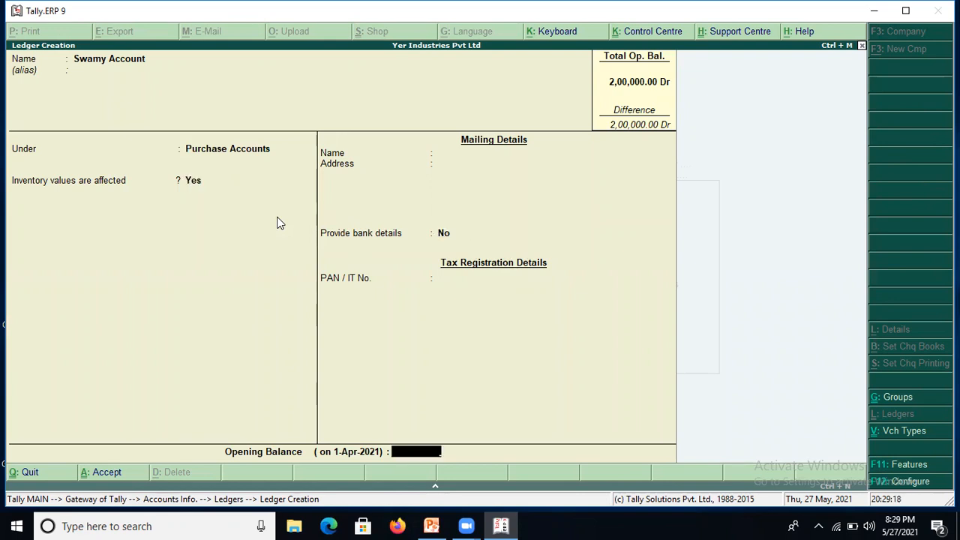
text(50,,)
key(BackSpace)
text(000)
key(Return)
key(Return)
key(Return)
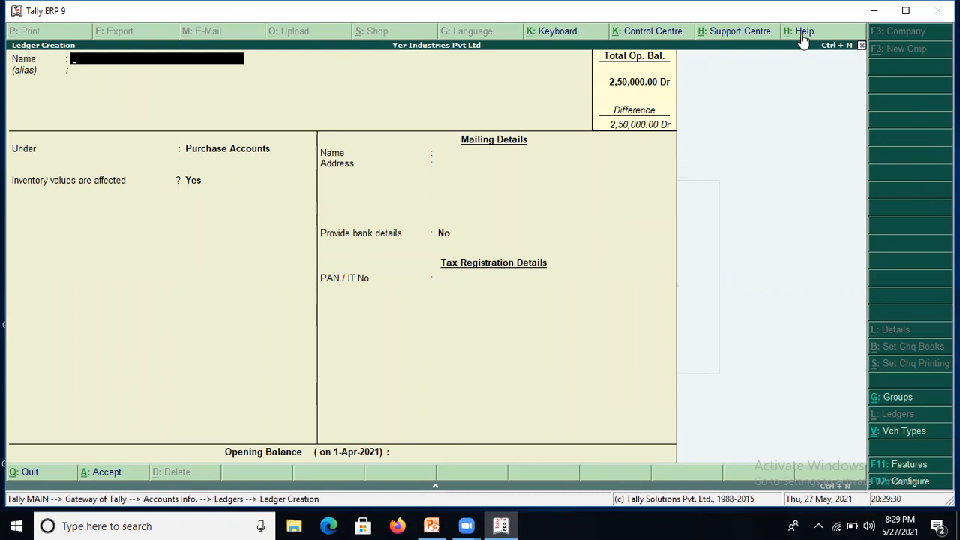
click(862, 45)
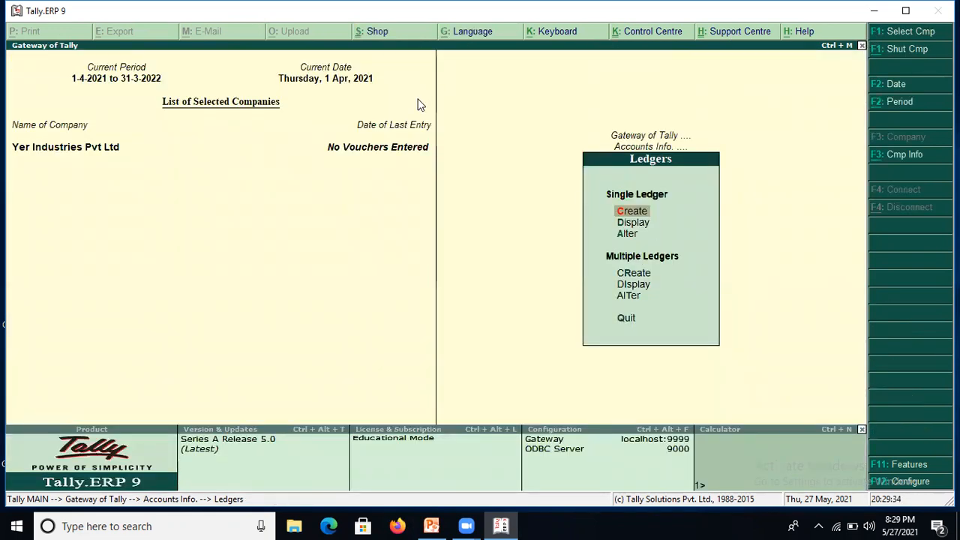
click(861, 47)
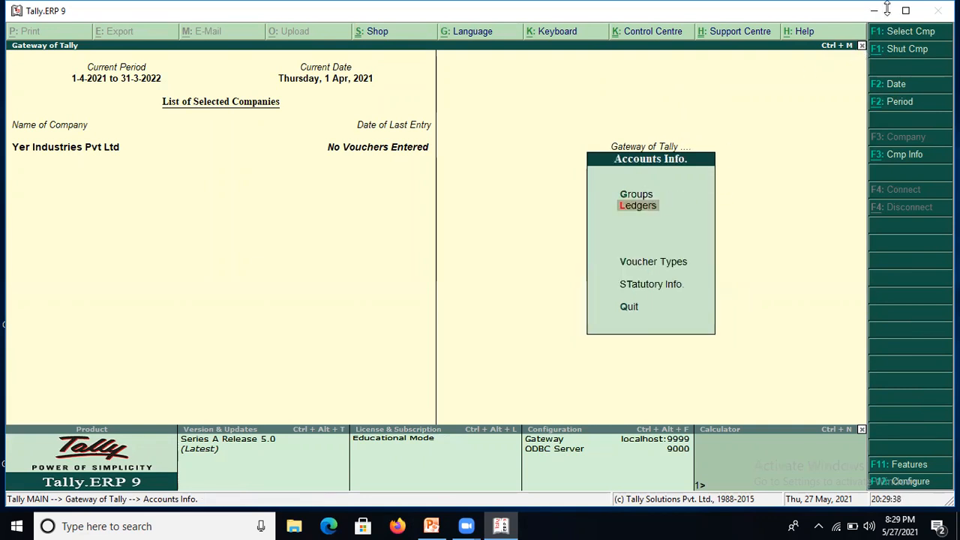
click(862, 46)
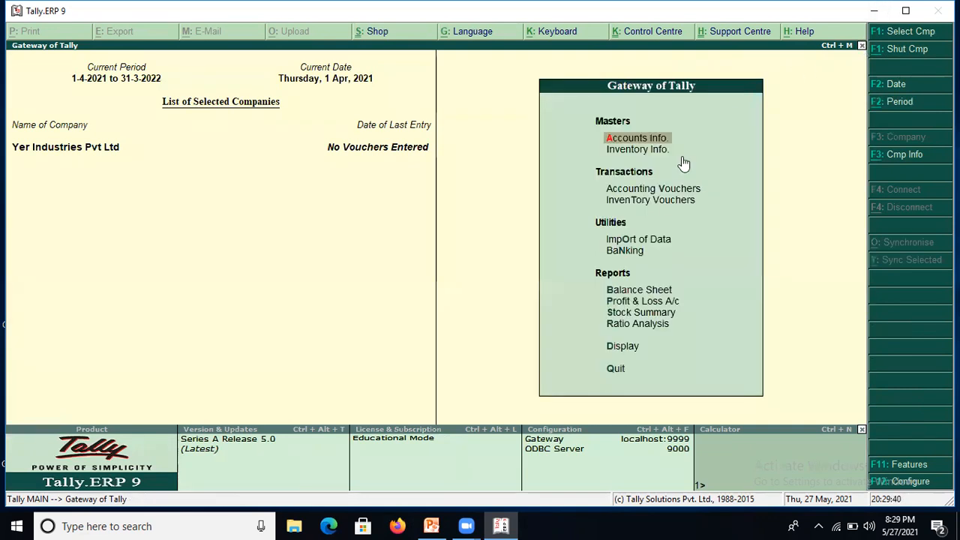
Start a Receipt voucher with Cash as the account and the supplier's ledger in the particulars
click(647, 190)
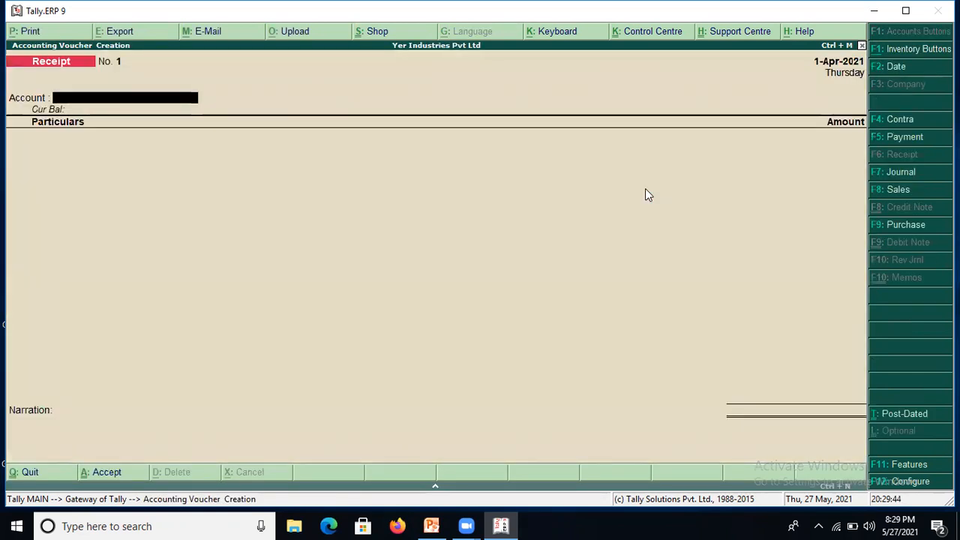
key(Return)
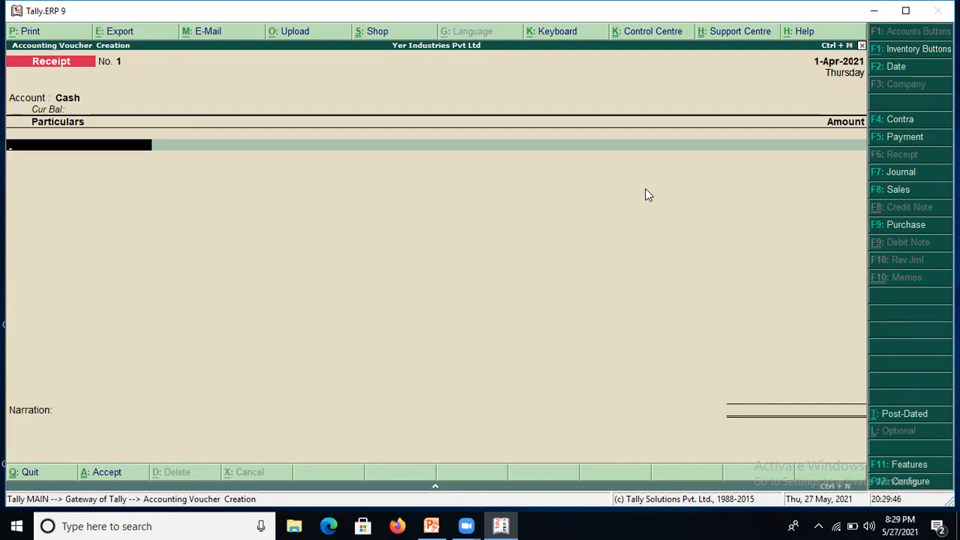
text(S)
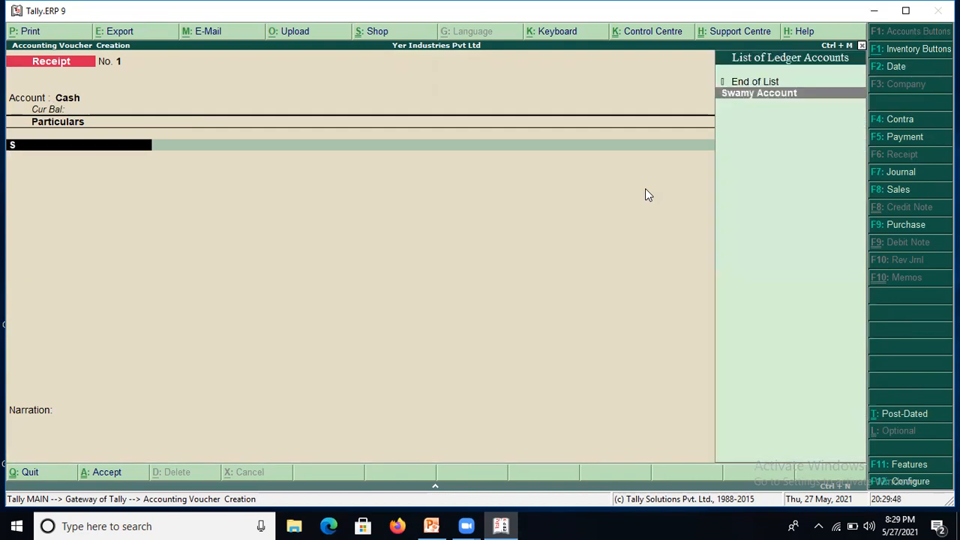
click(781, 94)
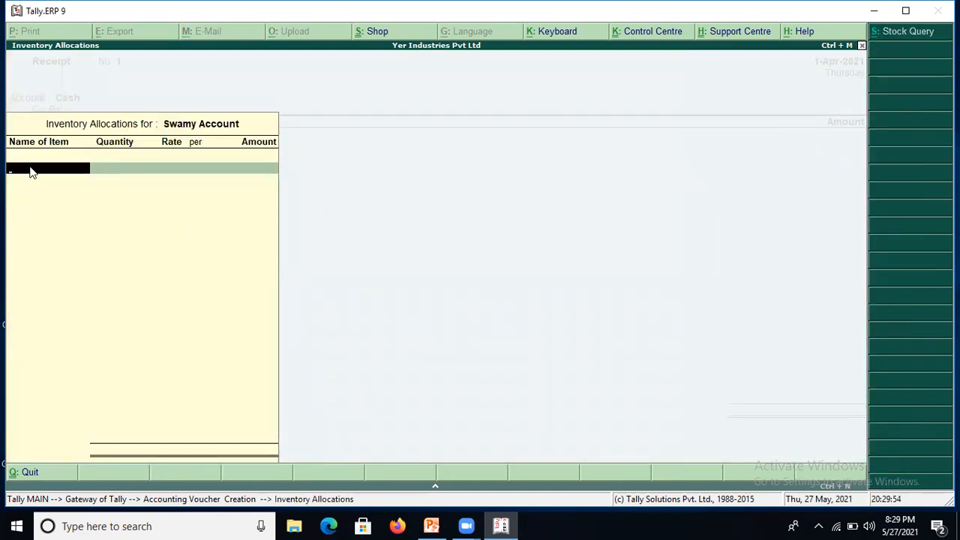
Try to enter a stock item in the ledger's inventory allocations and go back to the receipt's particulars
text(En)
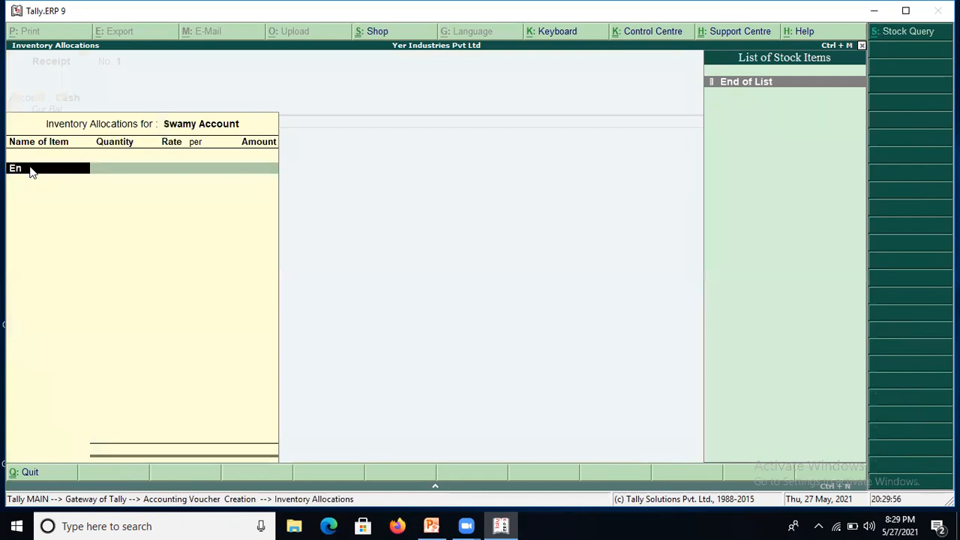
key(BackSpace)
key(BackSpace)
key(Return)
key(Escape)
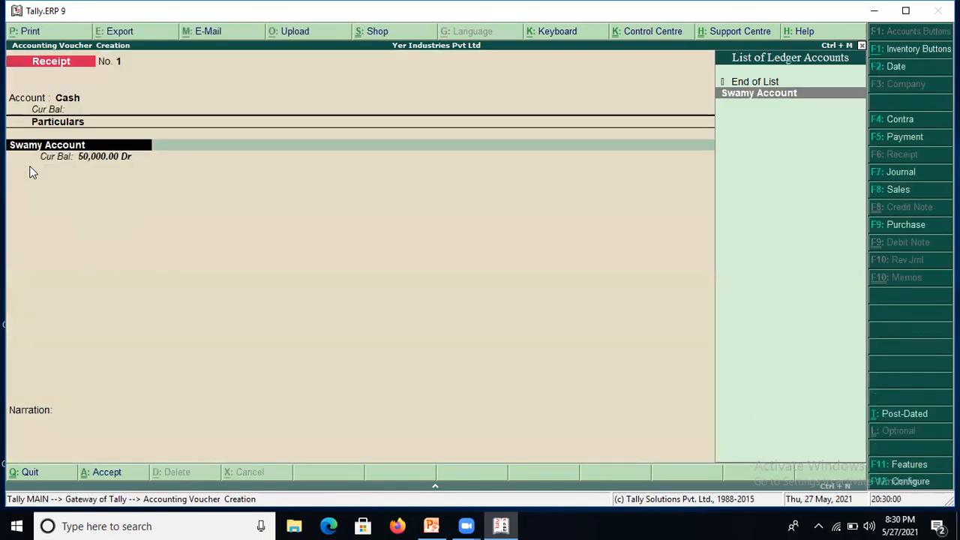
Reopen the inventory allocations, check the Stock Query, and leave without allocating an item
key(Return)
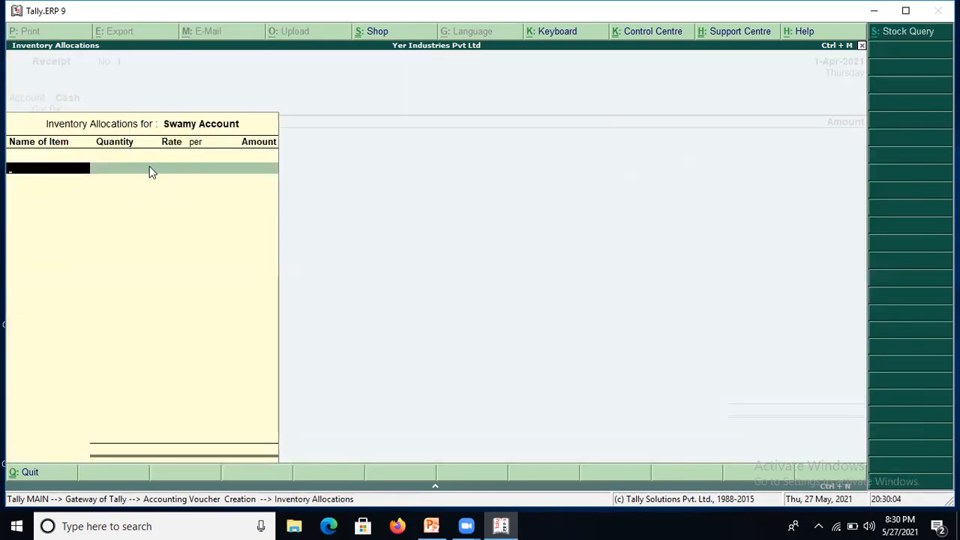
click(918, 33)
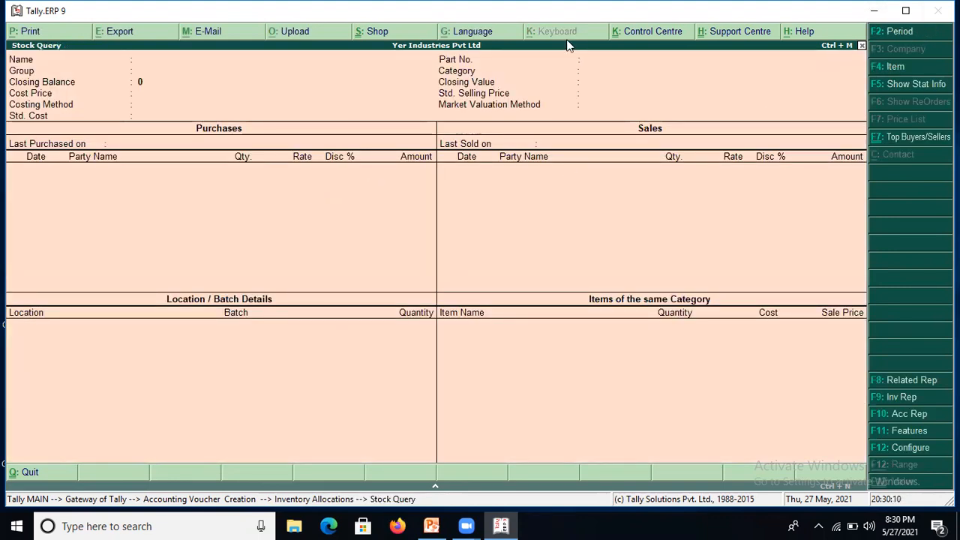
click(861, 45)
text(D)
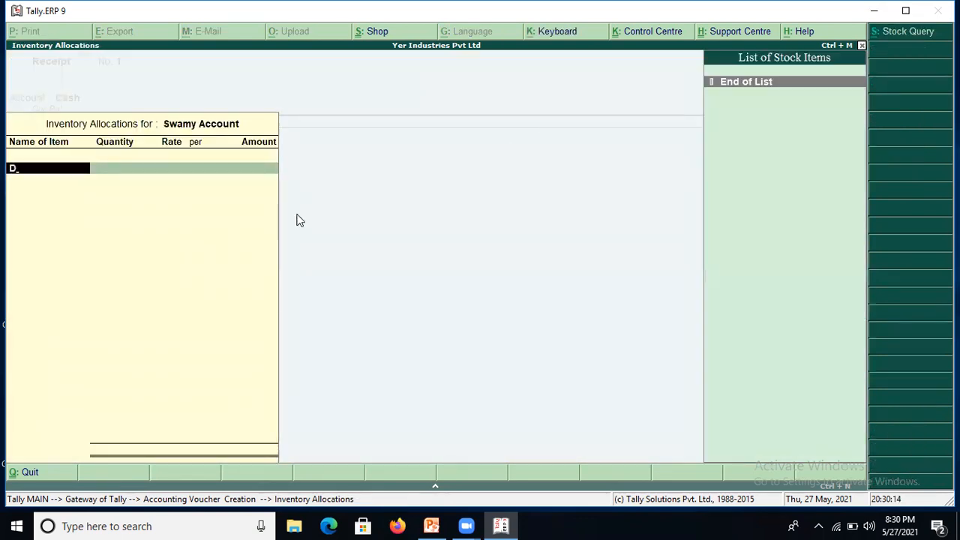
key(BackSpace)
key(Escape)
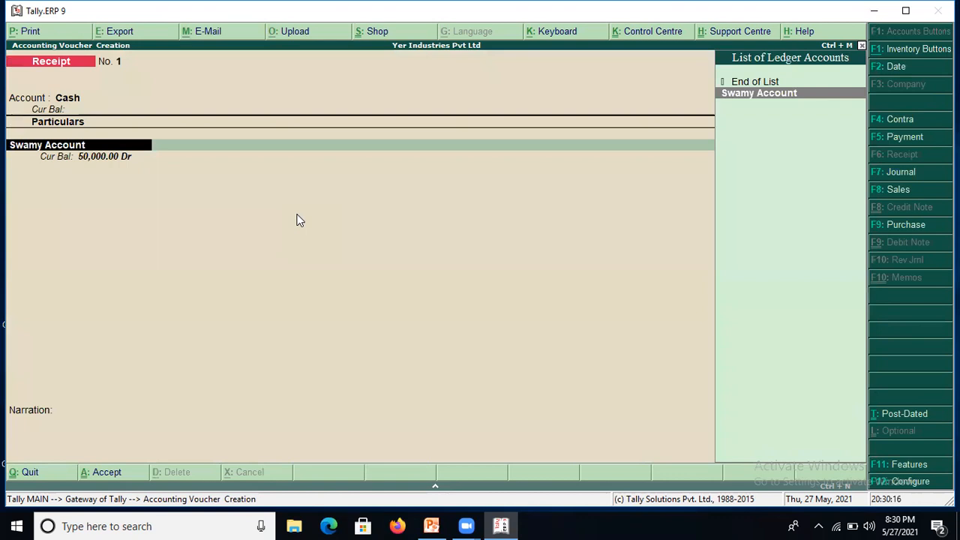
Reopen and close the receipt's inventory allocations, and decline quitting the voucher
key(Return)
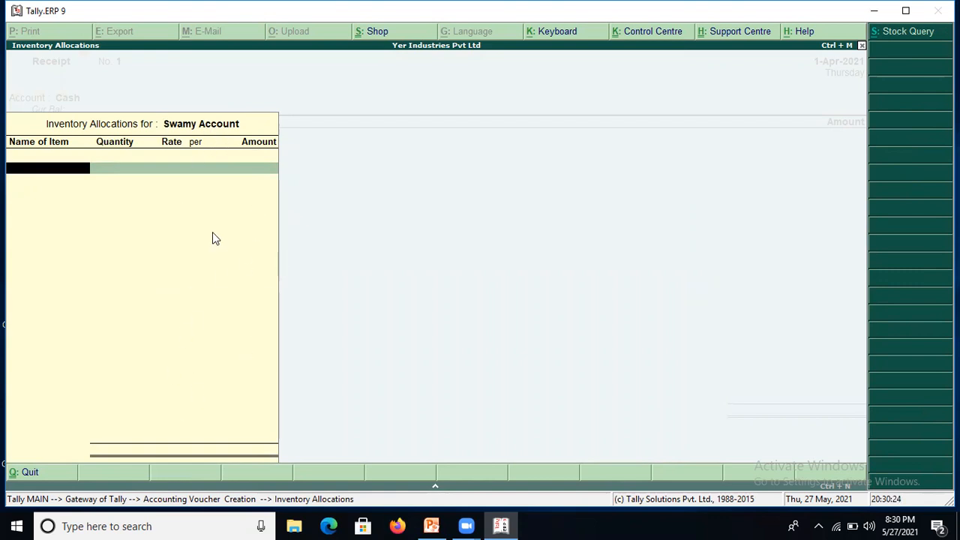
click(863, 45)
key(Return)
click(863, 45)
click(863, 45)
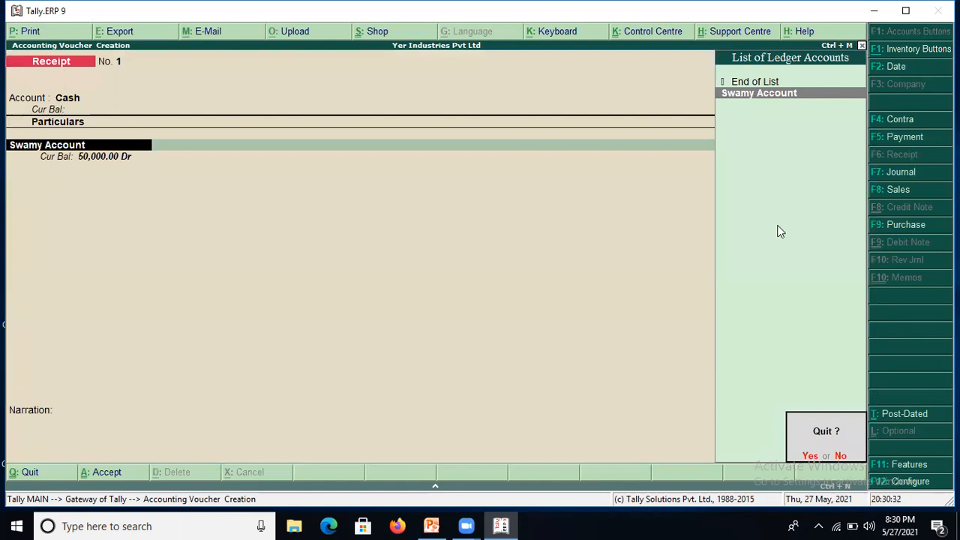
click(839, 456)
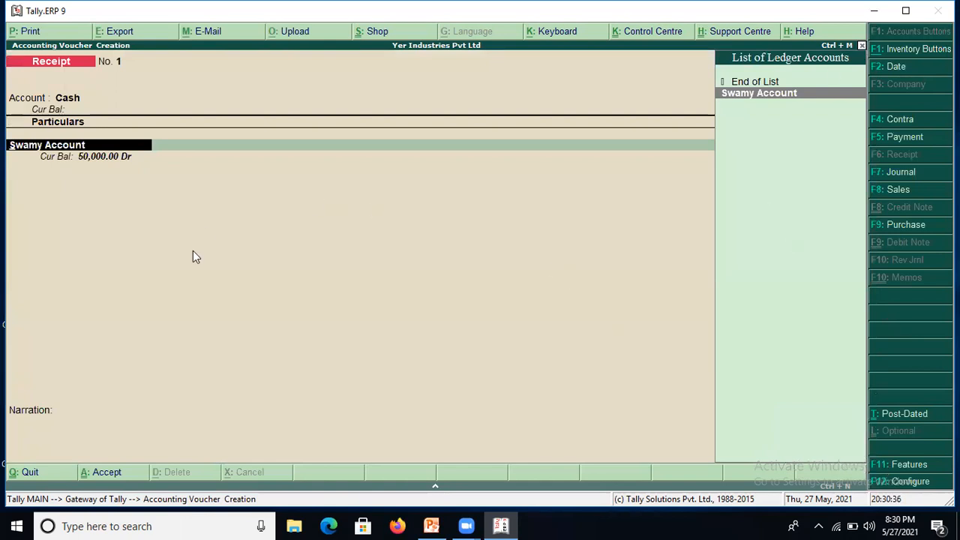
Try to accept the receipt voucher with no stock item, amount or narration for the supplier's ledger
key(Return)
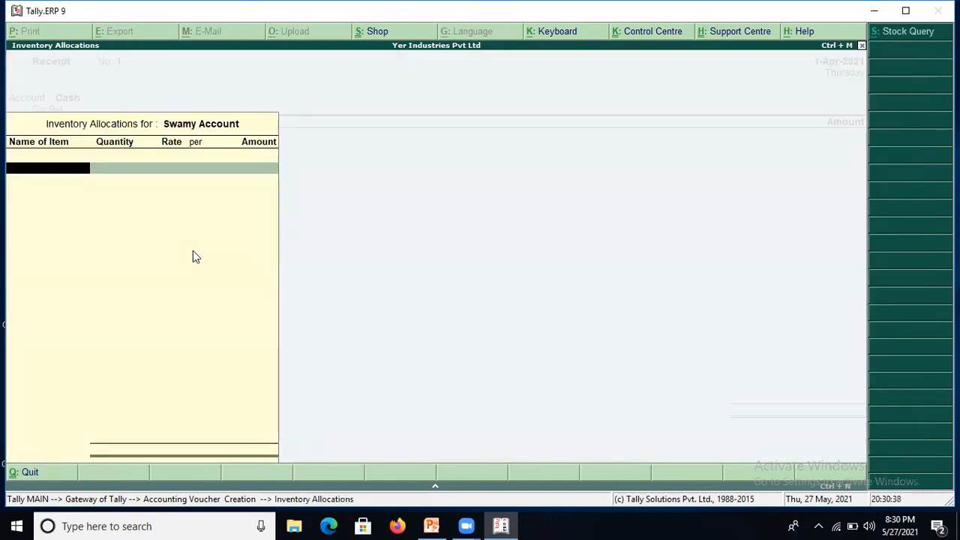
key(Escape)
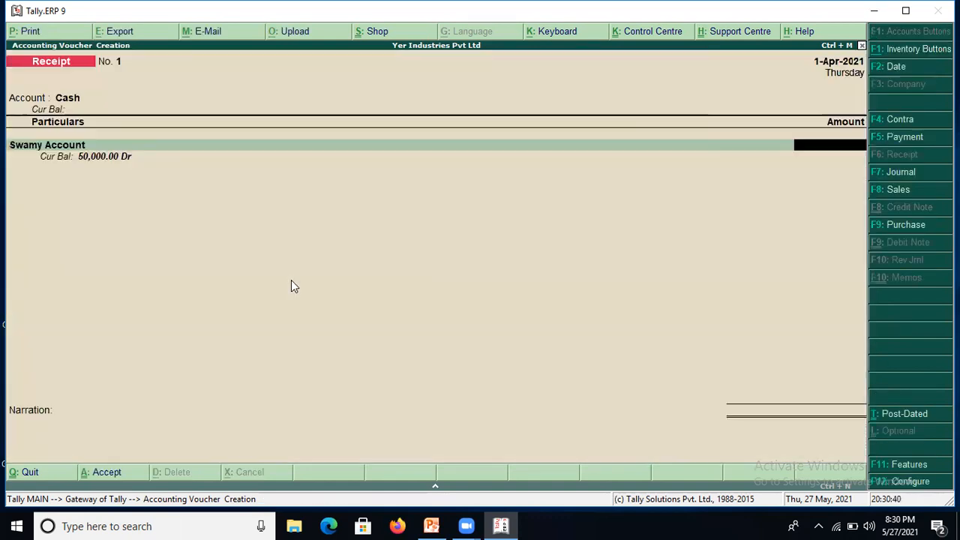
key(Return)
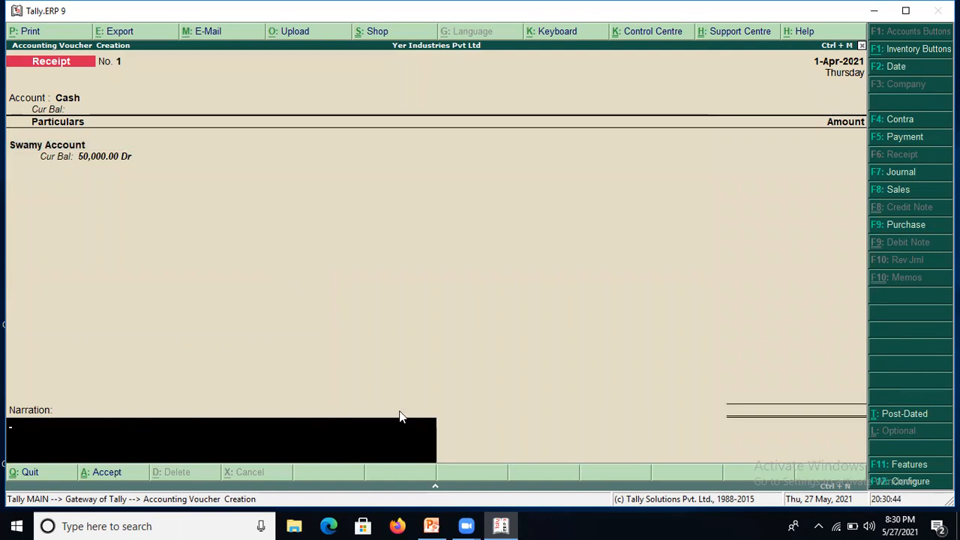
key(Return)
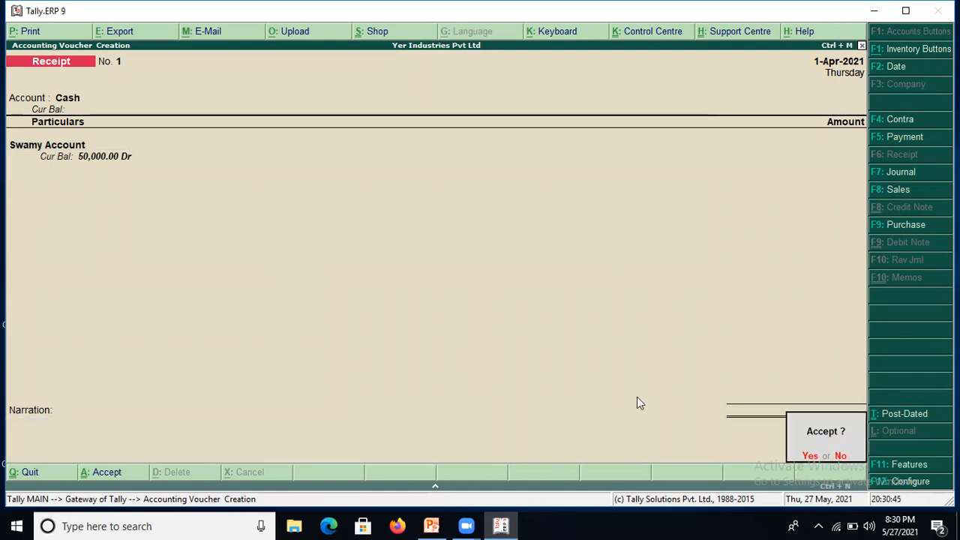
click(812, 455)
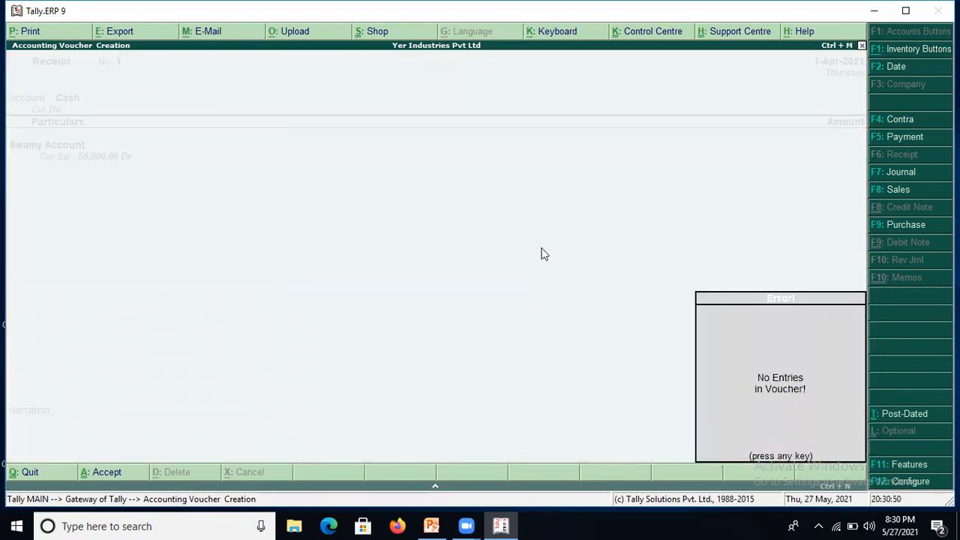
key(Return)
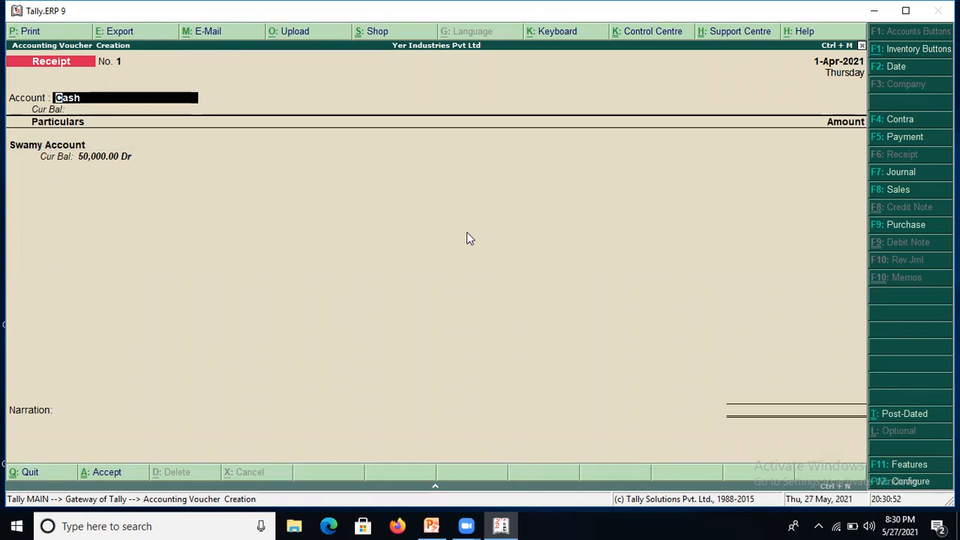
Quit the receipt voucher without saving it and open a Stock Journal under Inventory Vouchers
key(Return)
key(Return)
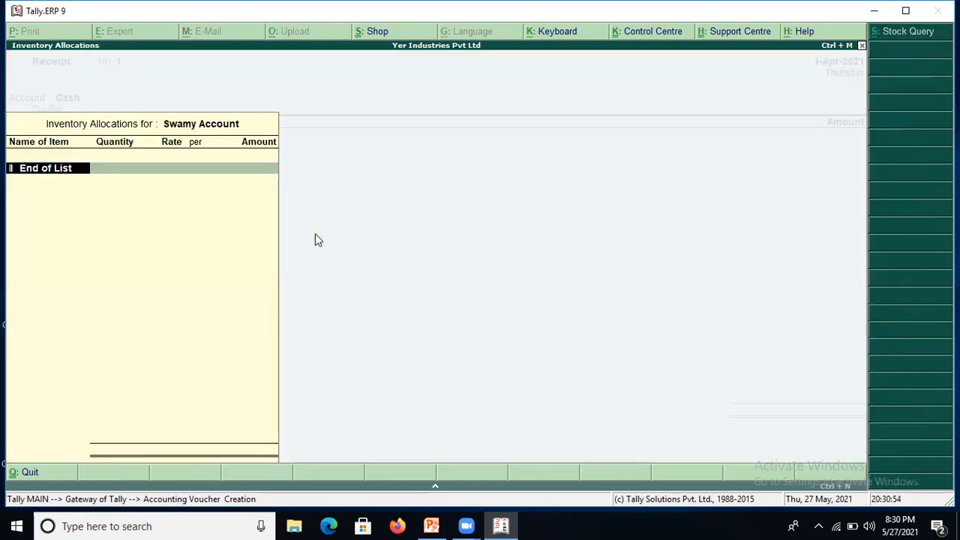
key(Return)
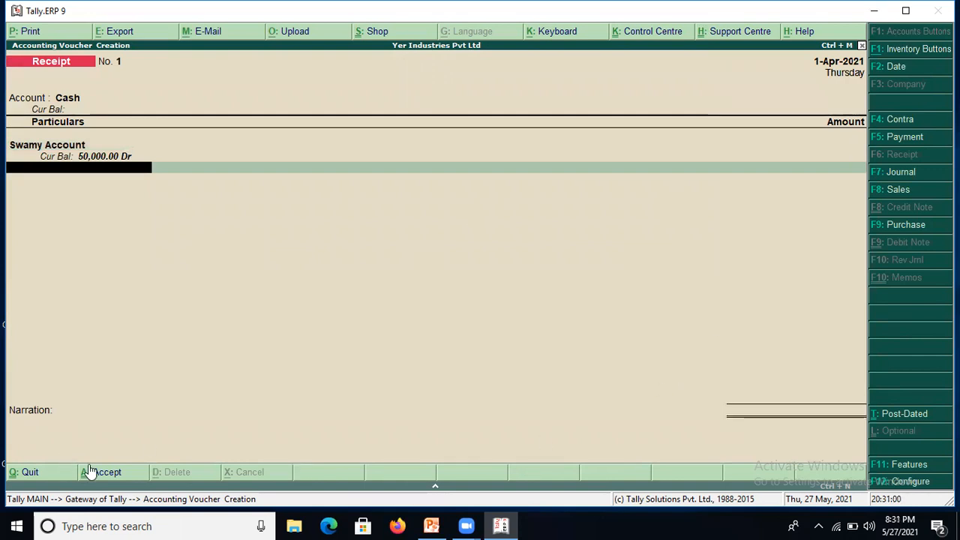
click(30, 480)
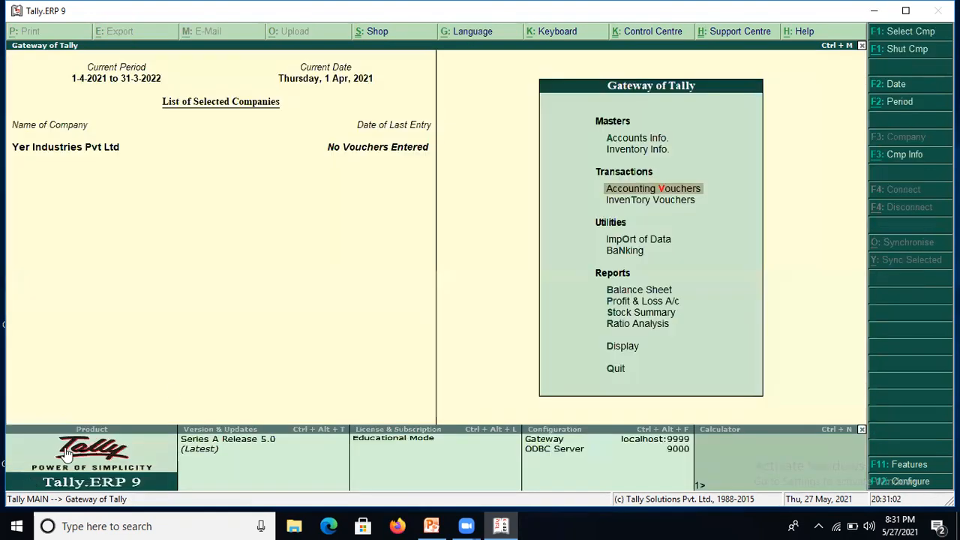
click(638, 200)
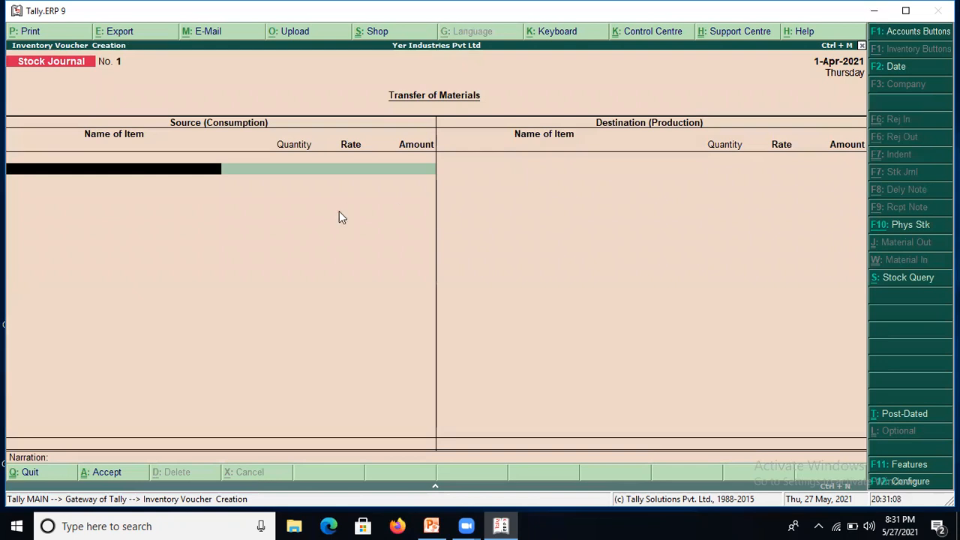
End the Stock Journal's source and destination lists without items, decline accepting the voucher, and quit to the Gateway of Tally
key(Return)
key(Return)
key(Return)
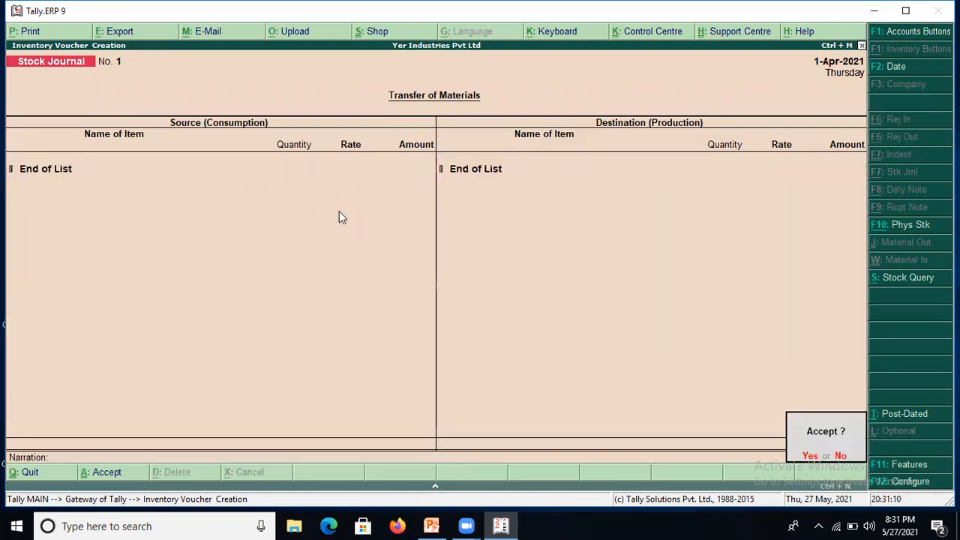
click(841, 456)
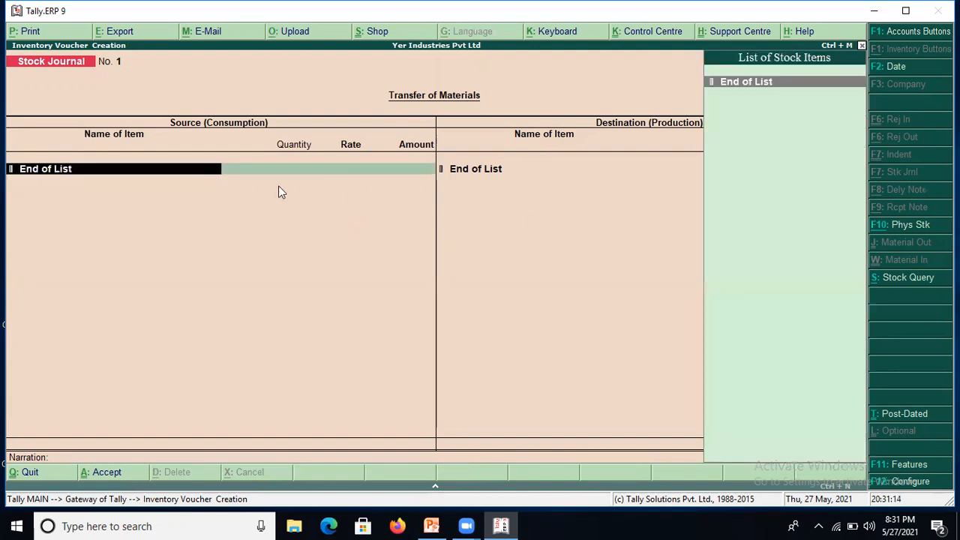
click(863, 45)
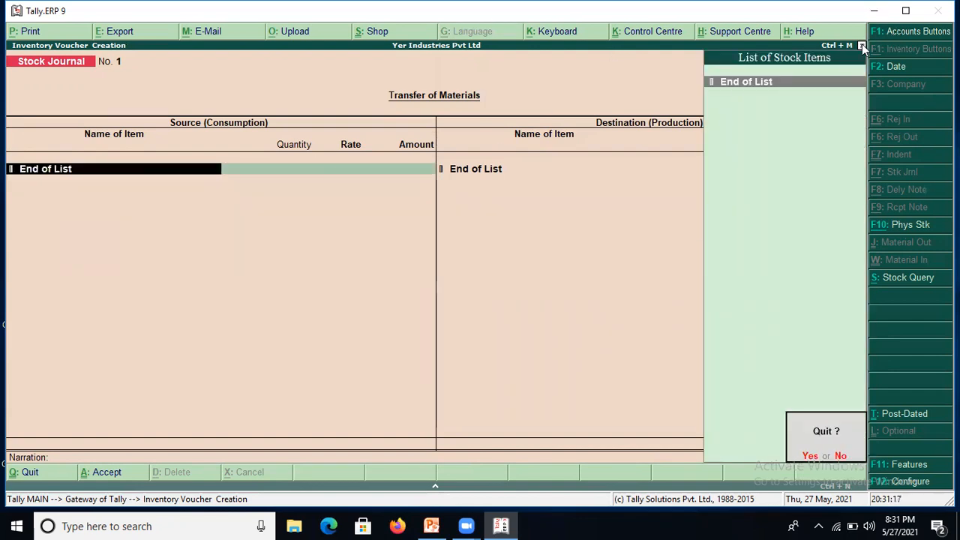
click(809, 455)
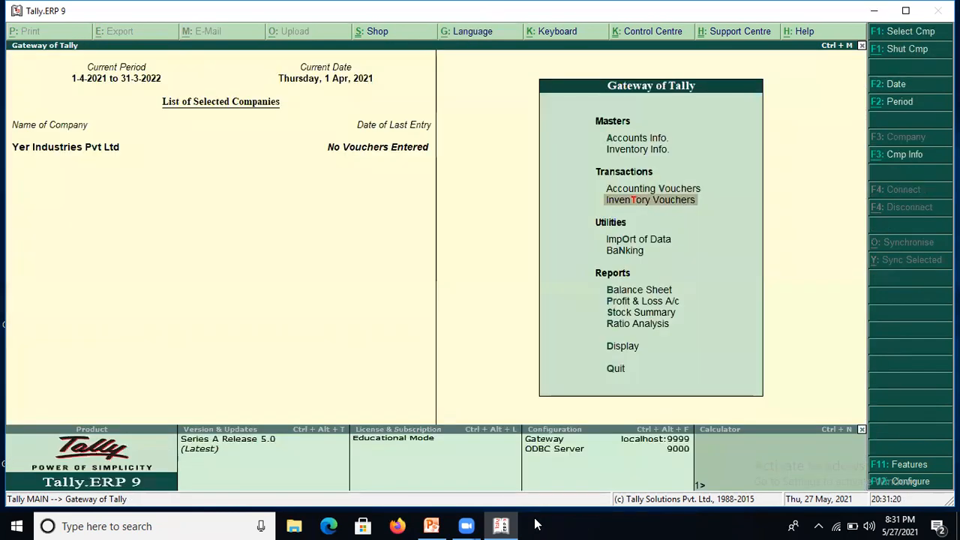
Switch to the PowerPoint presentation, start the slide show from slide 16, and advance through the Revision slide to the references
click(433, 525)
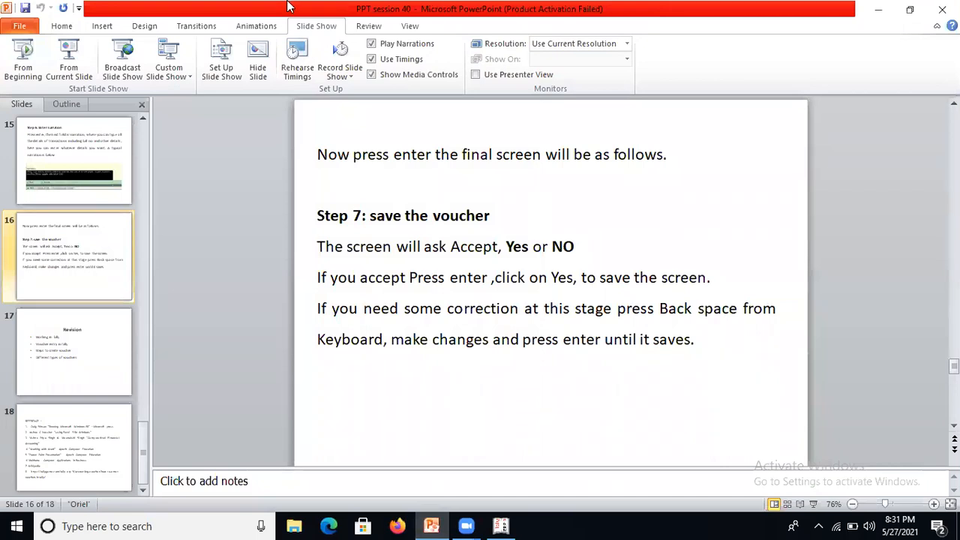
click(78, 75)
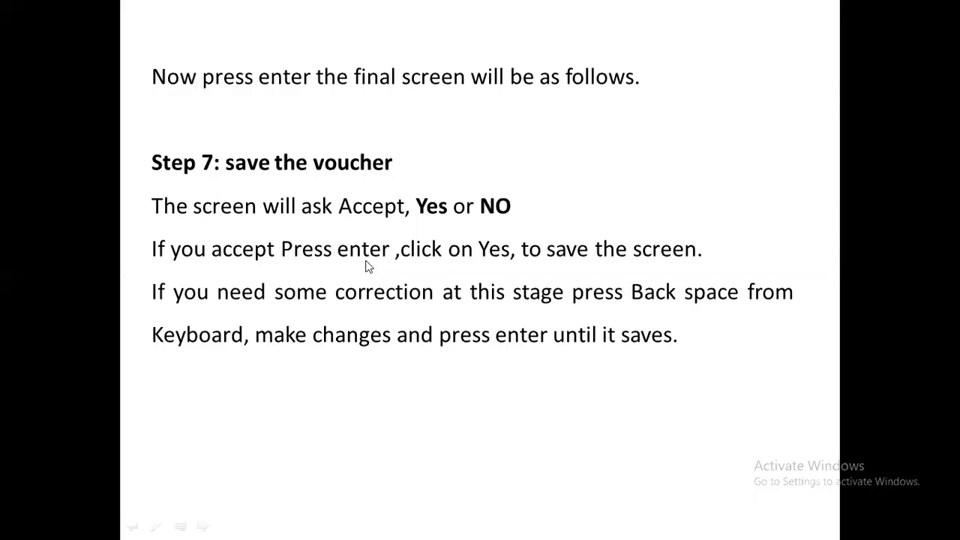
click(366, 266)
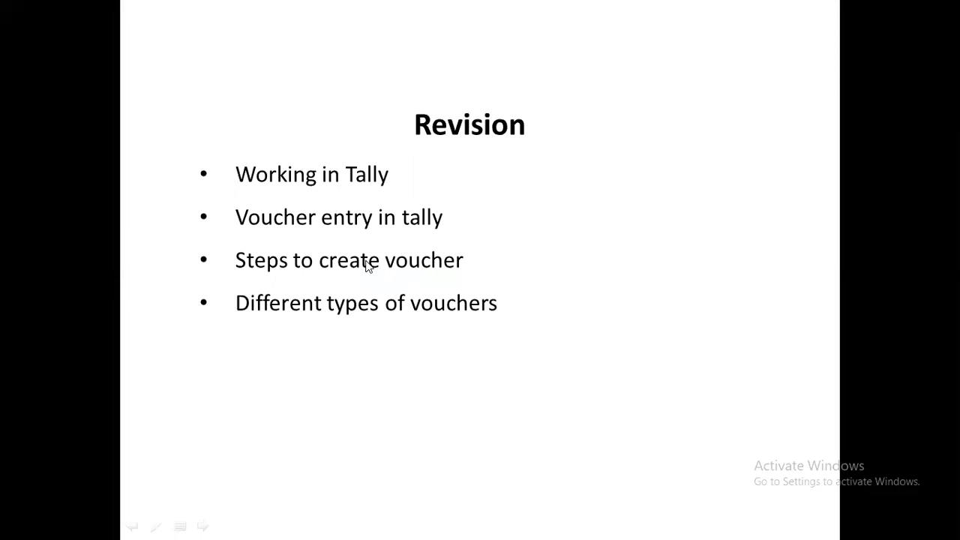
click(368, 267)
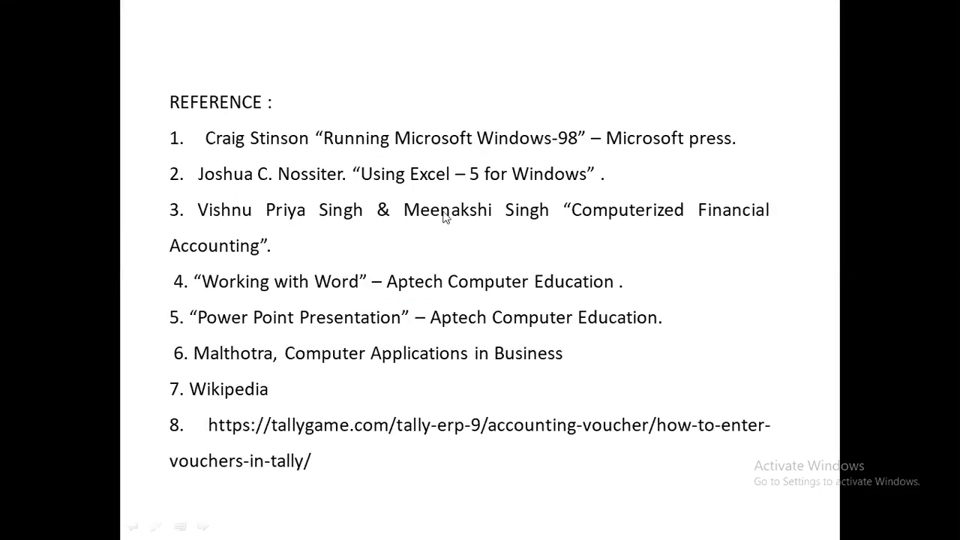